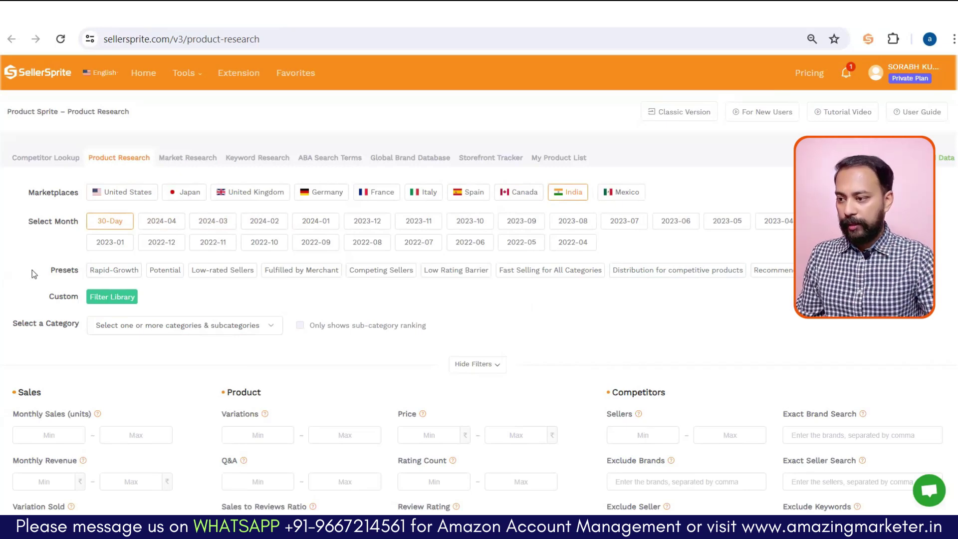
Step: Look into the Baby subcategories in the category selection, and restrict the product research to the Car & Motorbike category
scroll(35, 274, down, 3)
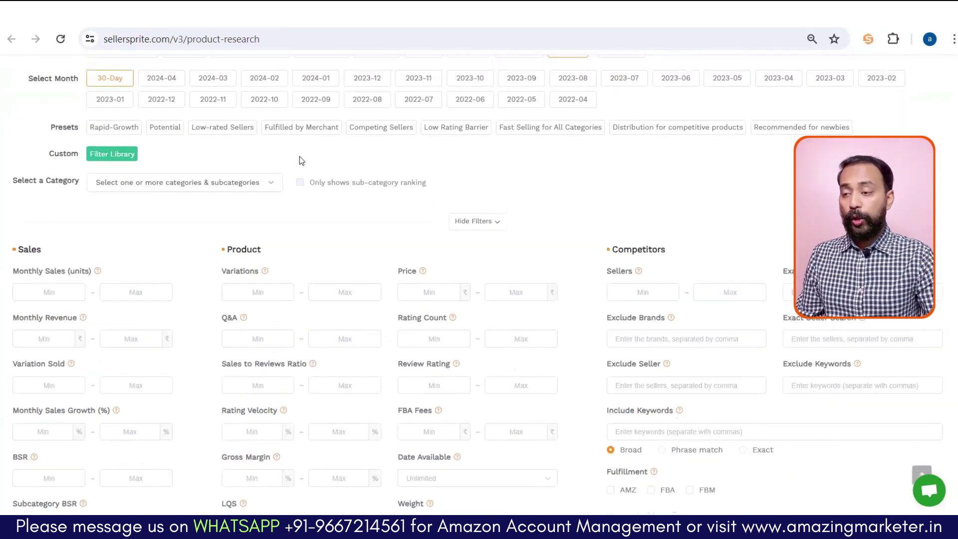
scroll(300, 156, up, 3)
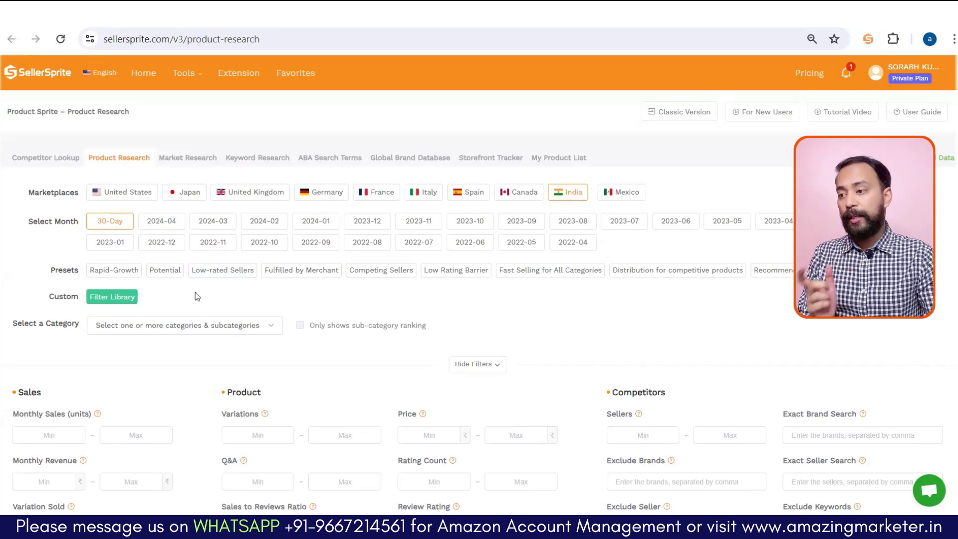
scroll(164, 235, down, 3)
click(134, 170)
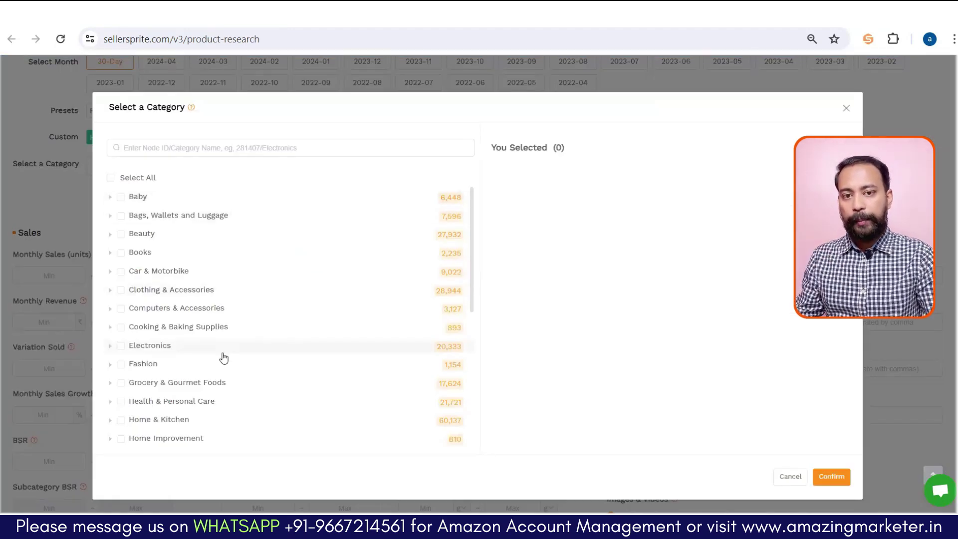
click(110, 200)
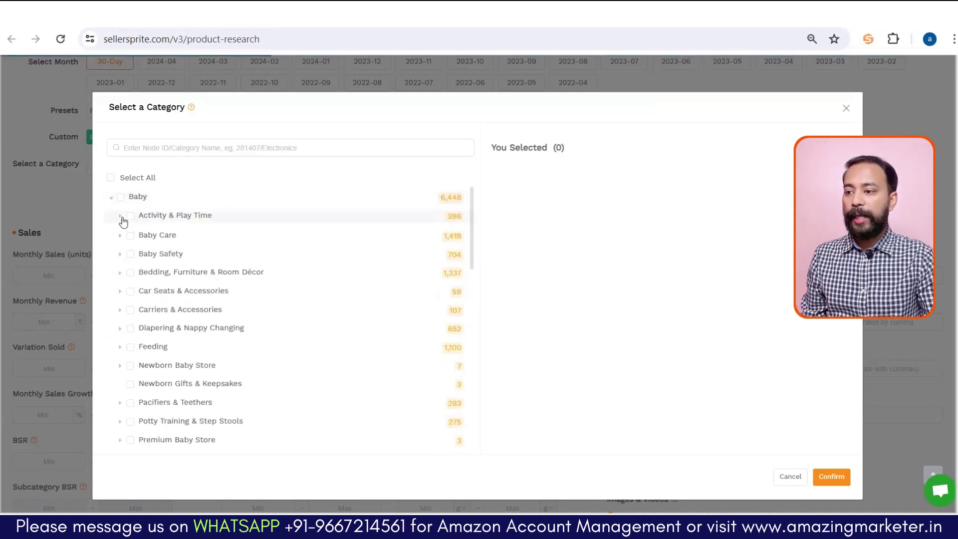
click(120, 217)
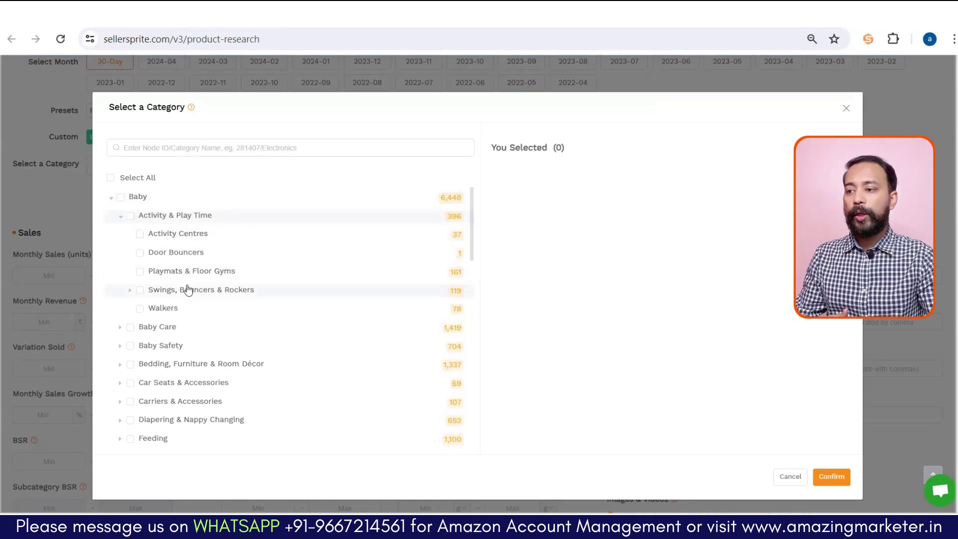
click(111, 198)
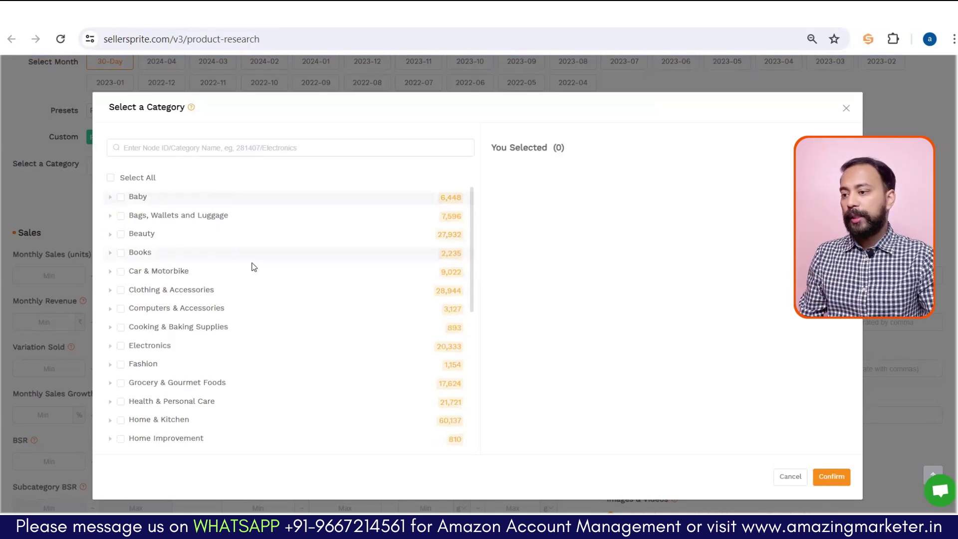
click(120, 272)
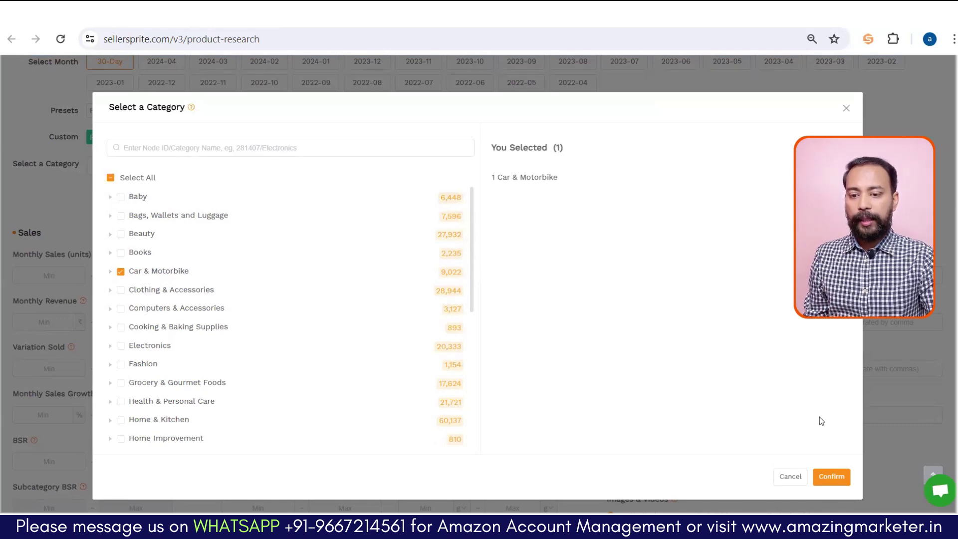
click(821, 481)
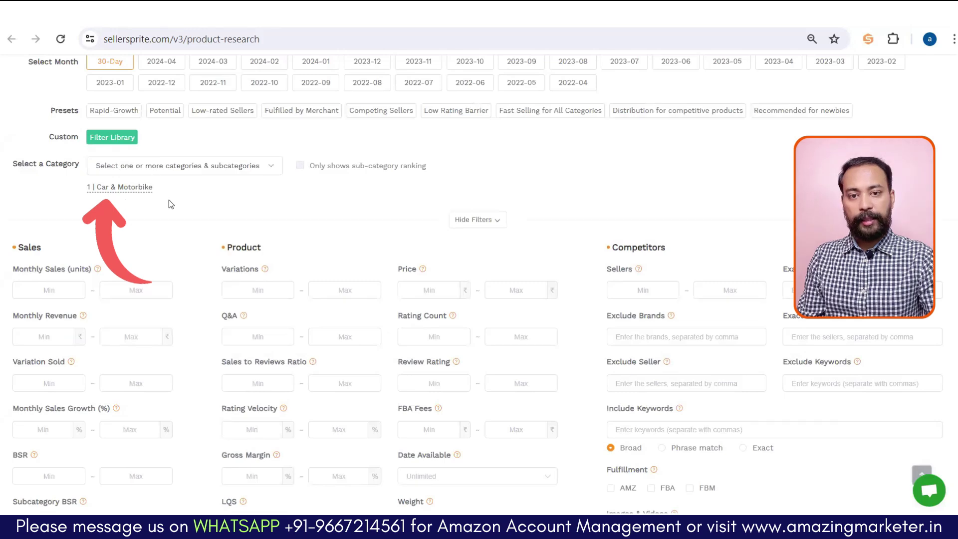
Step: Set the monthly sales filter to 200–800 units and the maximum price to ₹1000
scroll(175, 252, down, 3)
click(58, 124)
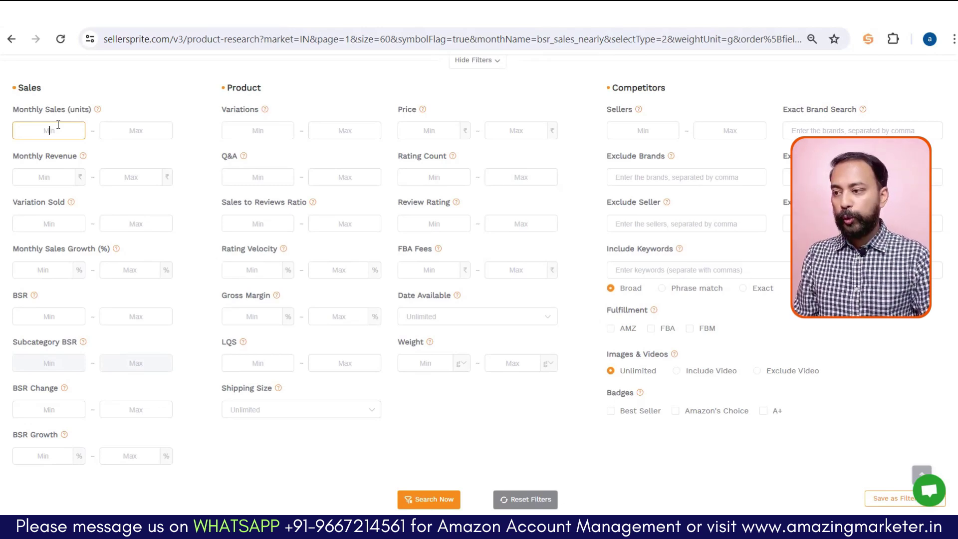
text(200)
click(156, 128)
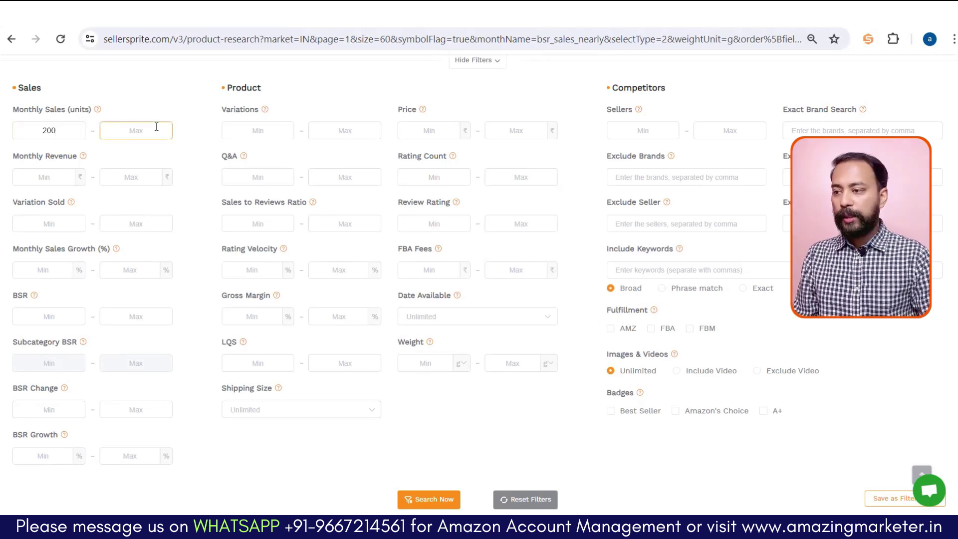
text(800)
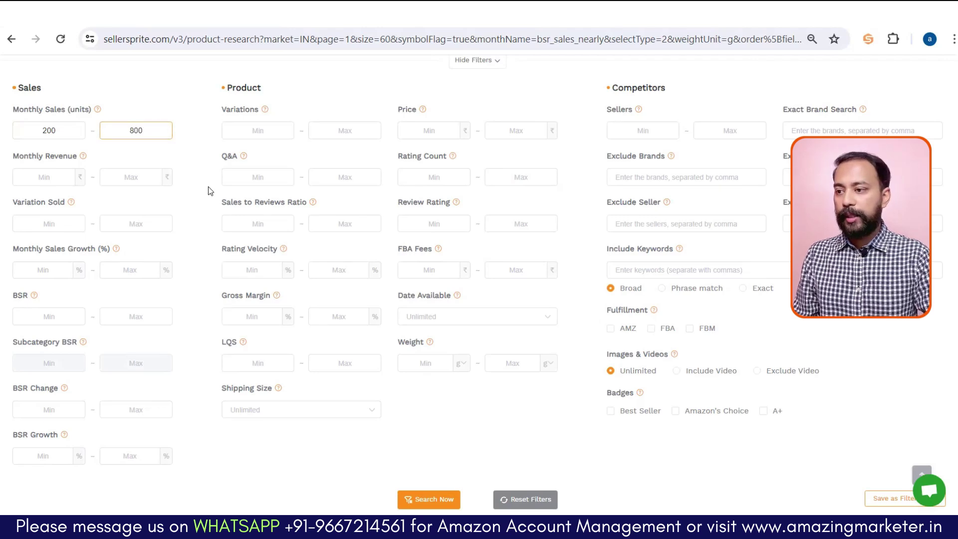
click(501, 131)
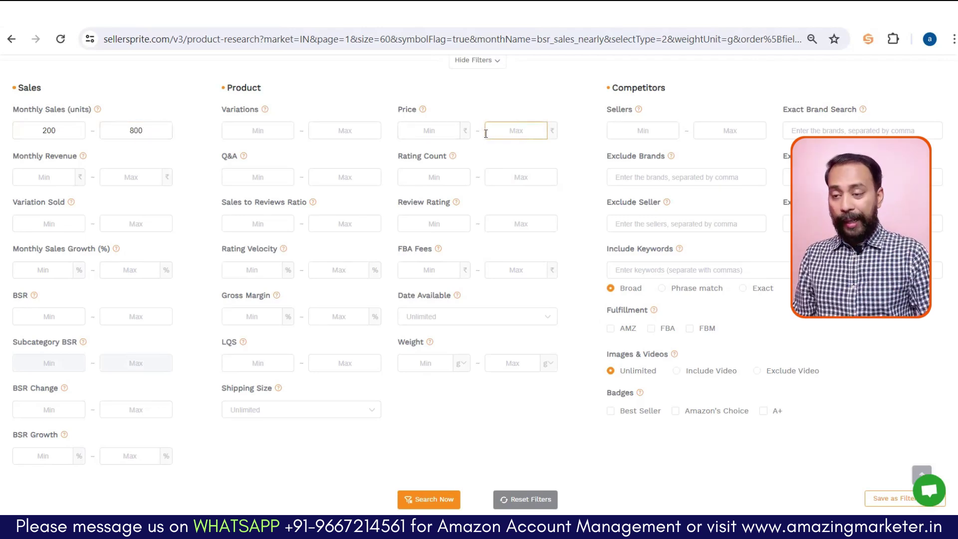
text(1000)
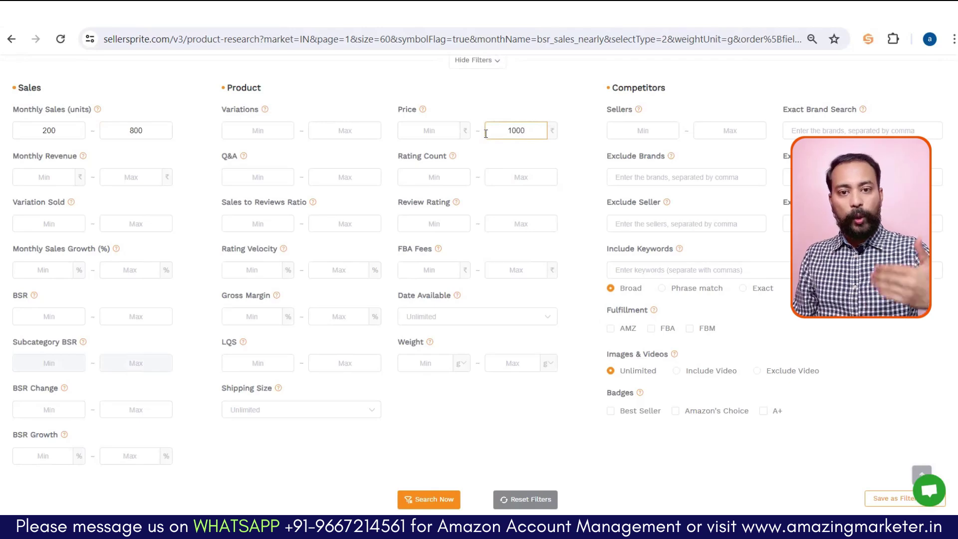
Step: Run the product search with FBA fulfillment and a maximum weight of 500 g added to the filters
scroll(669, 238, down, 3)
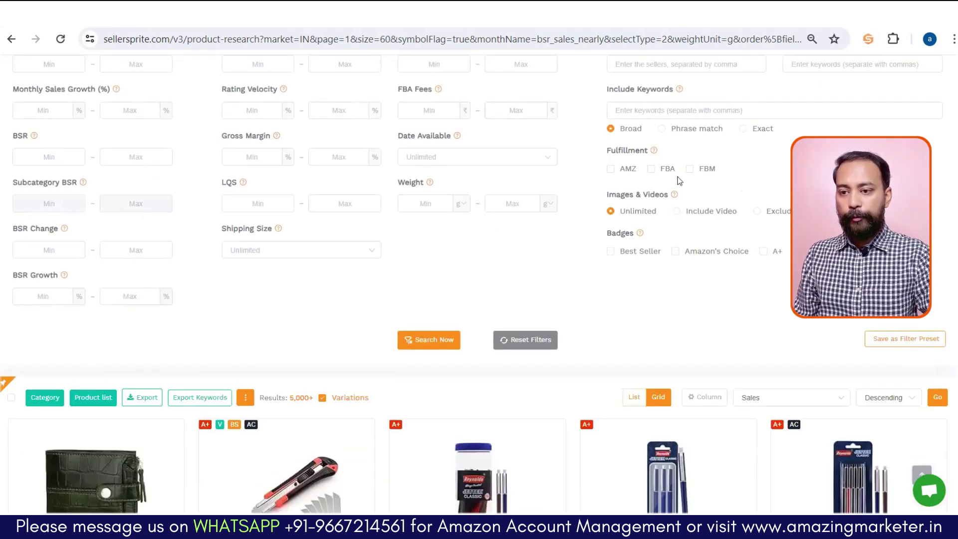
click(656, 172)
click(515, 202)
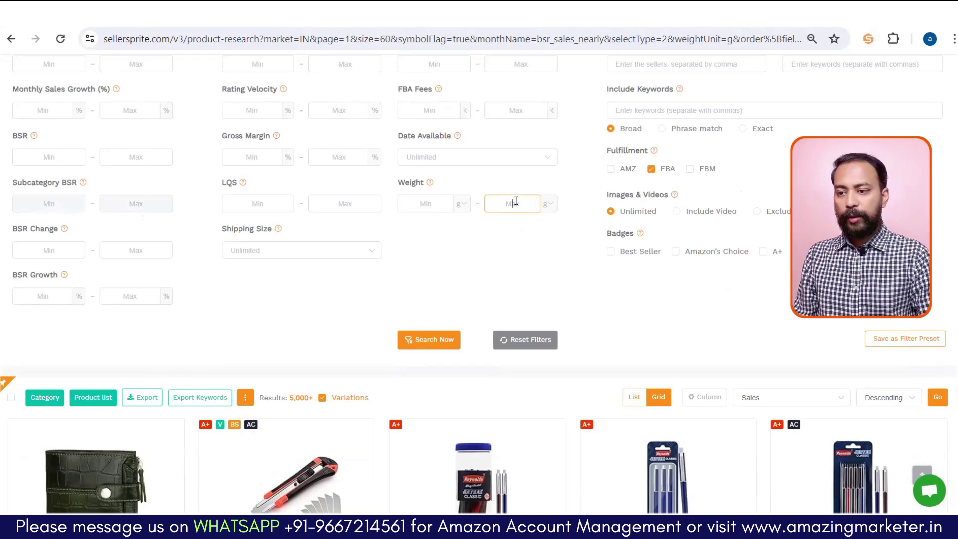
text(500)
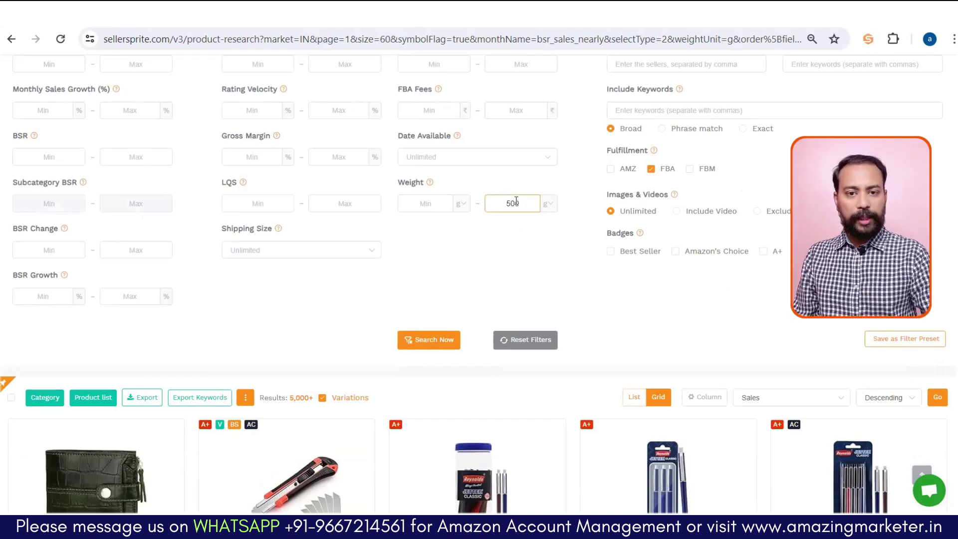
click(517, 256)
scroll(462, 330, up, 3)
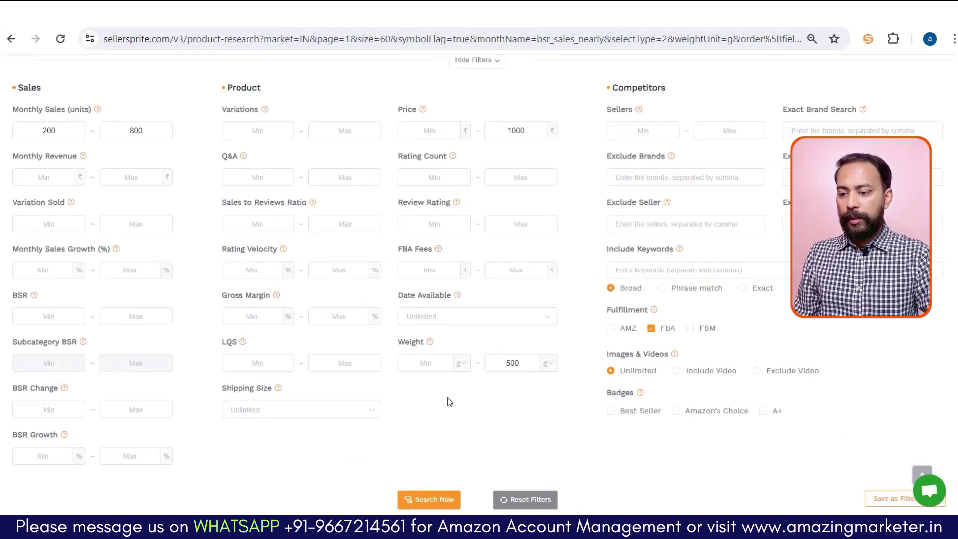
click(443, 498)
Step: Look through the filtered products in the list view, checking their sales, revenue, price and rating columns
scroll(570, 361, down, 10)
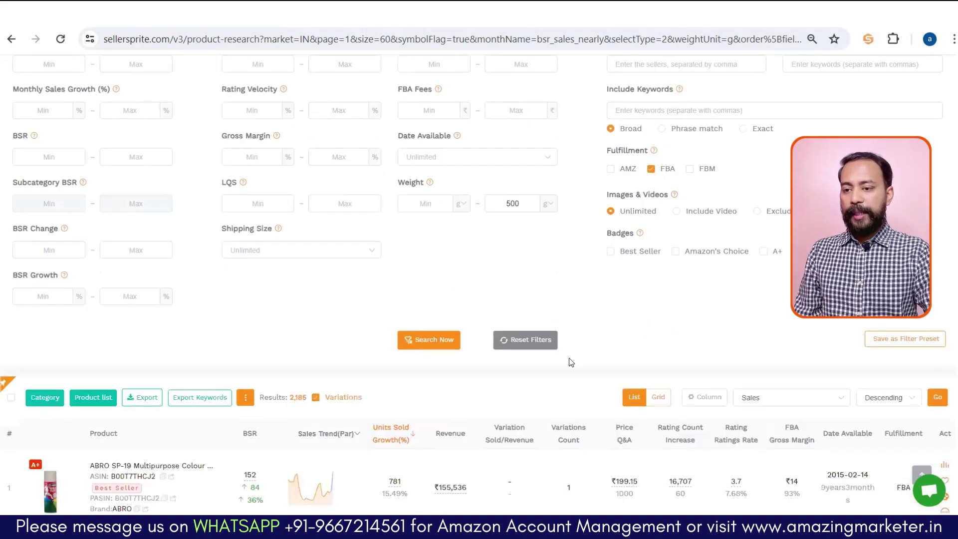
scroll(570, 367, down, 2)
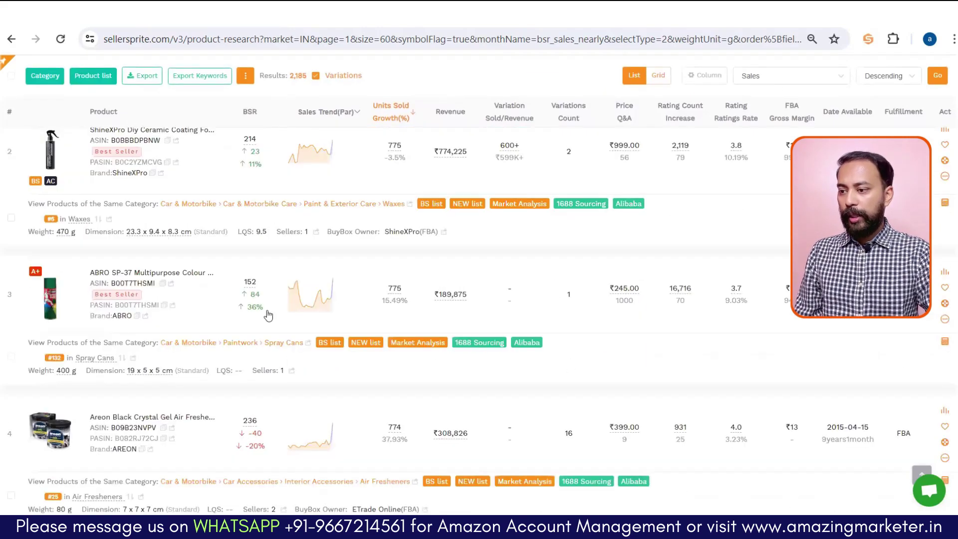
scroll(693, 331, up, 4)
scroll(544, 325, down, 3)
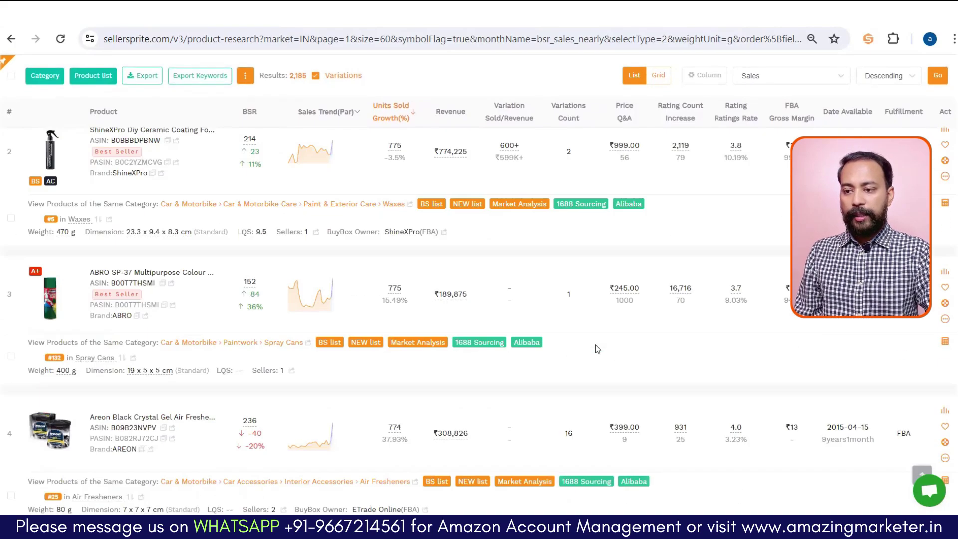
scroll(595, 346, down, 20)
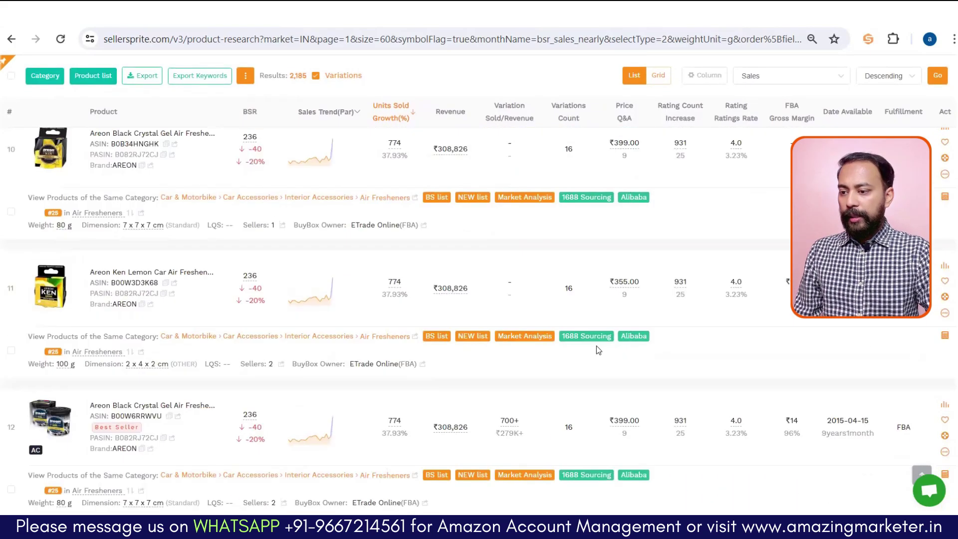
scroll(597, 346, up, 20)
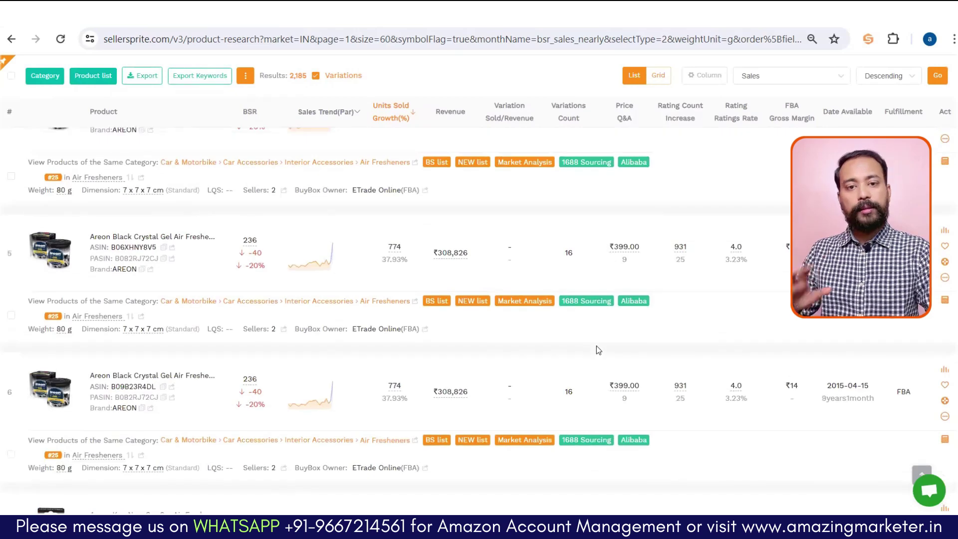
scroll(596, 346, up, 8)
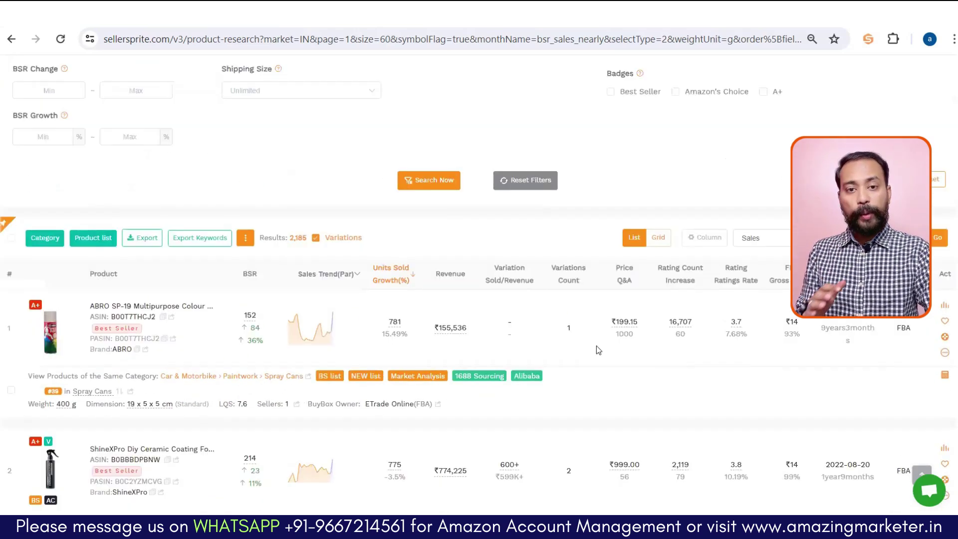
Step: Show the results as a grid and look through all products on the first page
click(663, 243)
scroll(446, 338, down, 3)
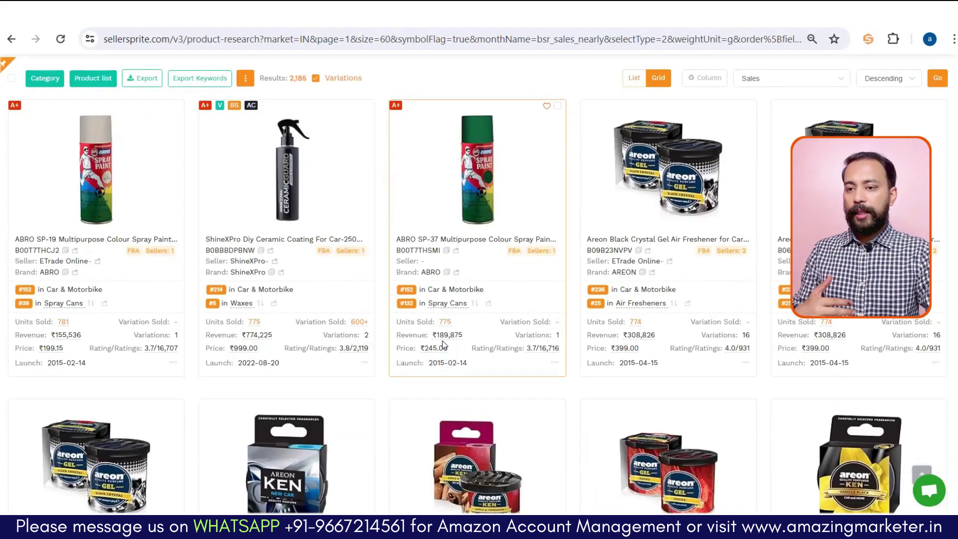
scroll(449, 340, down, 7)
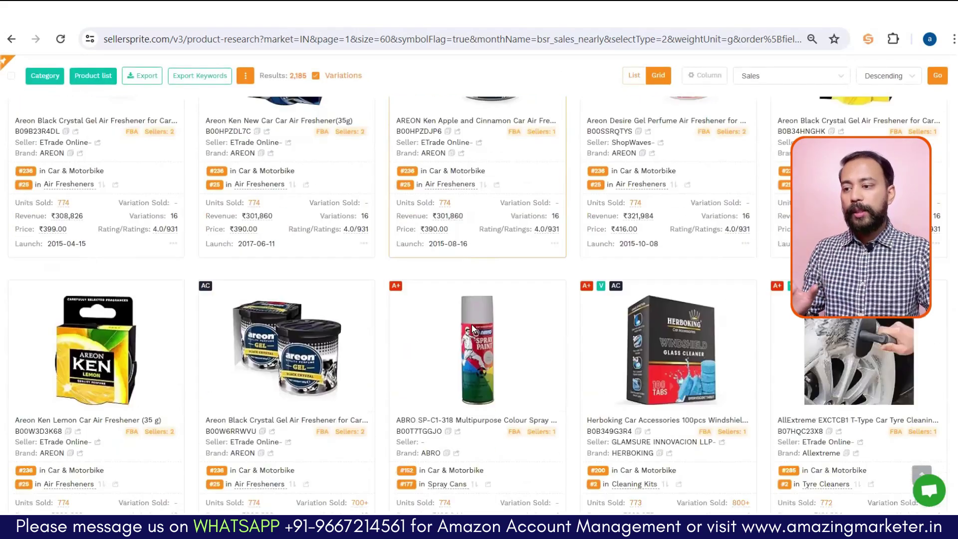
scroll(471, 325, down, 6)
scroll(265, 279, up, 3)
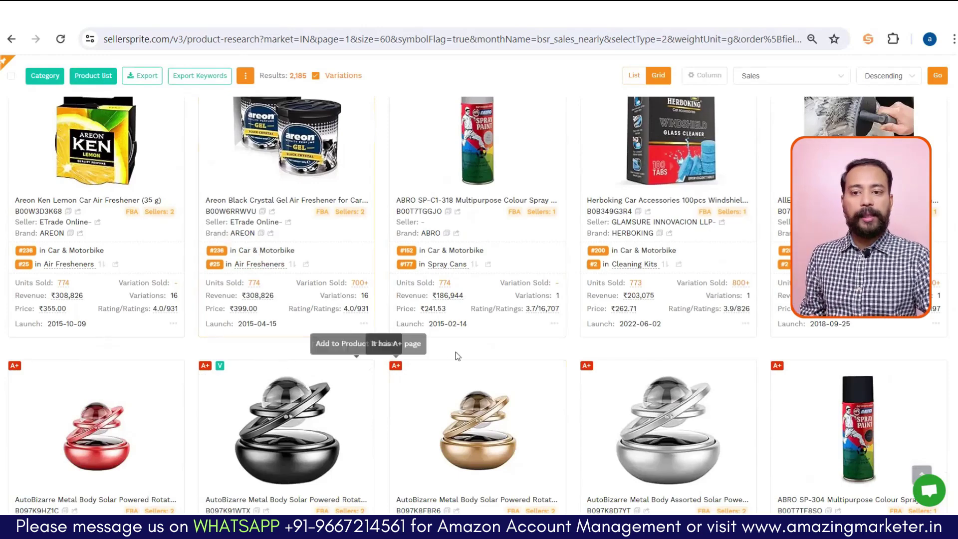
scroll(455, 353, down, 12)
scroll(450, 361, down, 12)
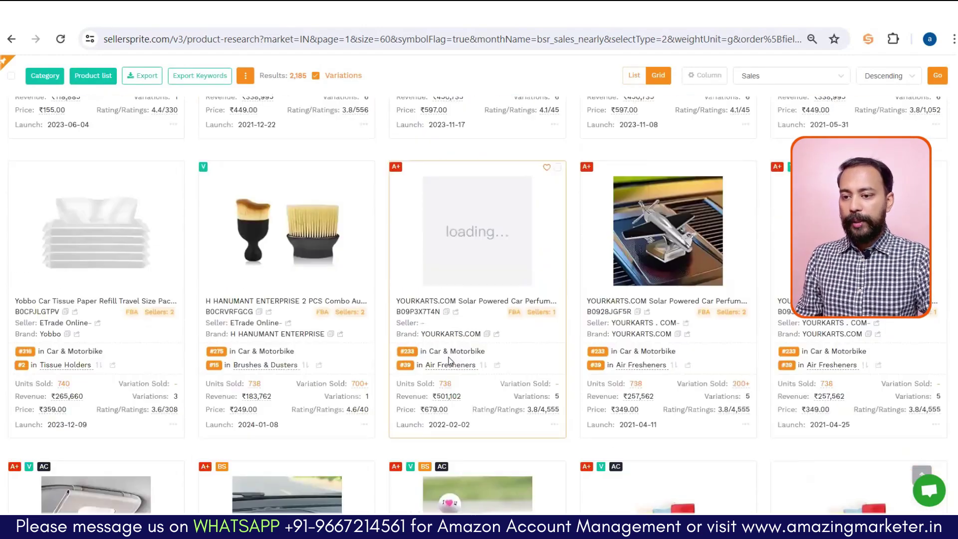
scroll(449, 361, down, 20)
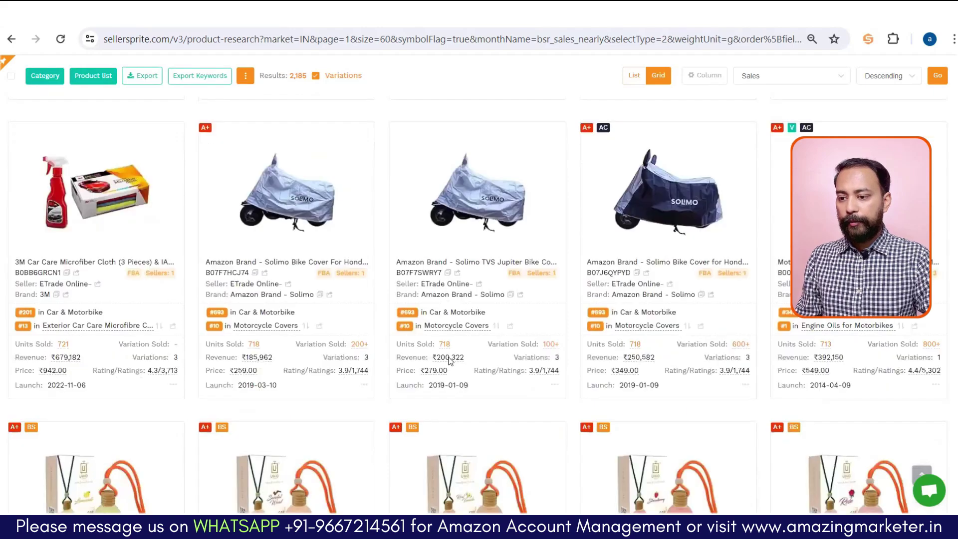
scroll(449, 360, down, 8)
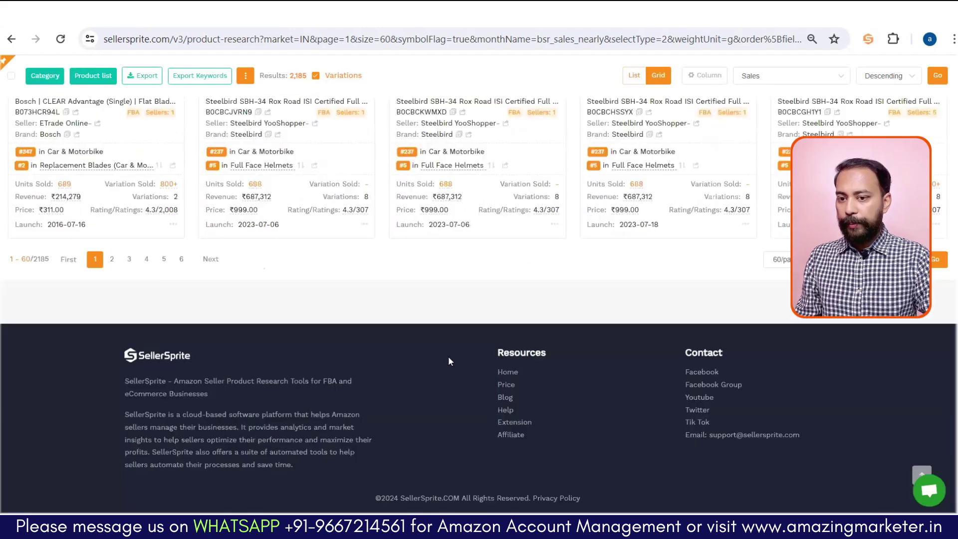
Step: Look through the products on results page 3 in the grid and move on to page 4
click(129, 259)
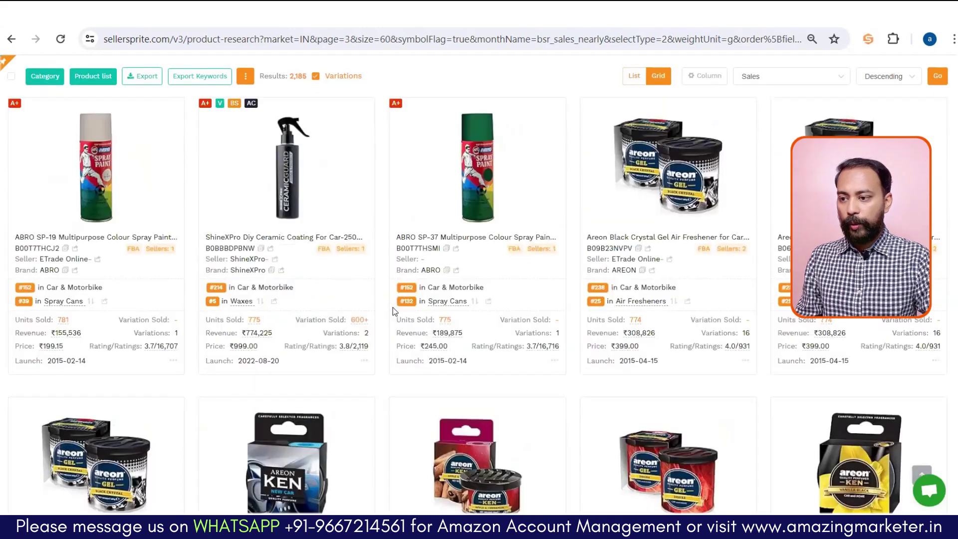
scroll(393, 307, down, 10)
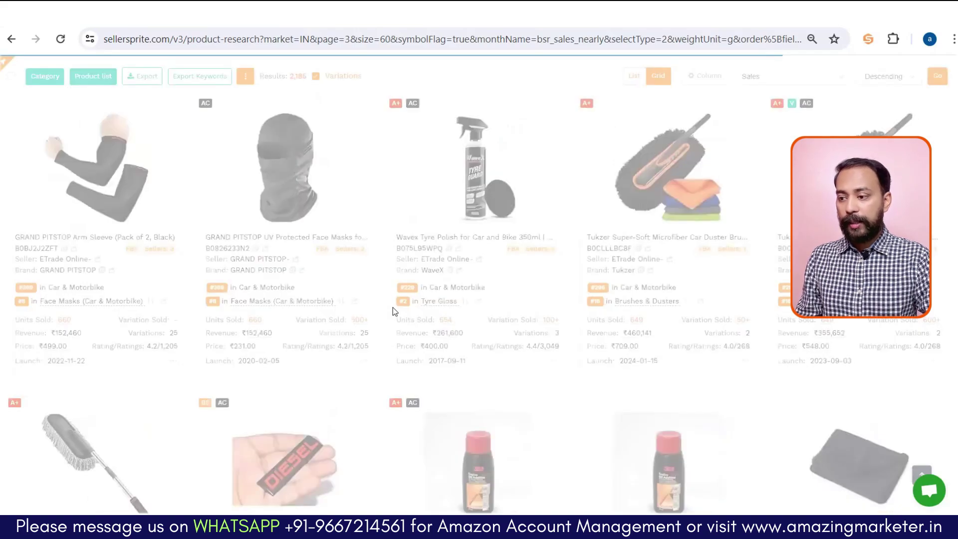
scroll(393, 307, down, 10)
scroll(393, 310, down, 8)
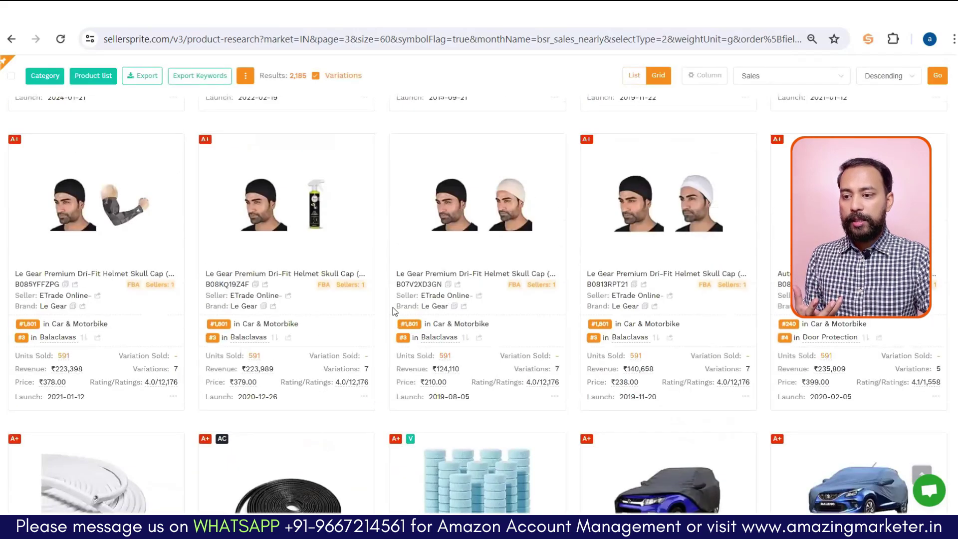
scroll(393, 310, down, 3)
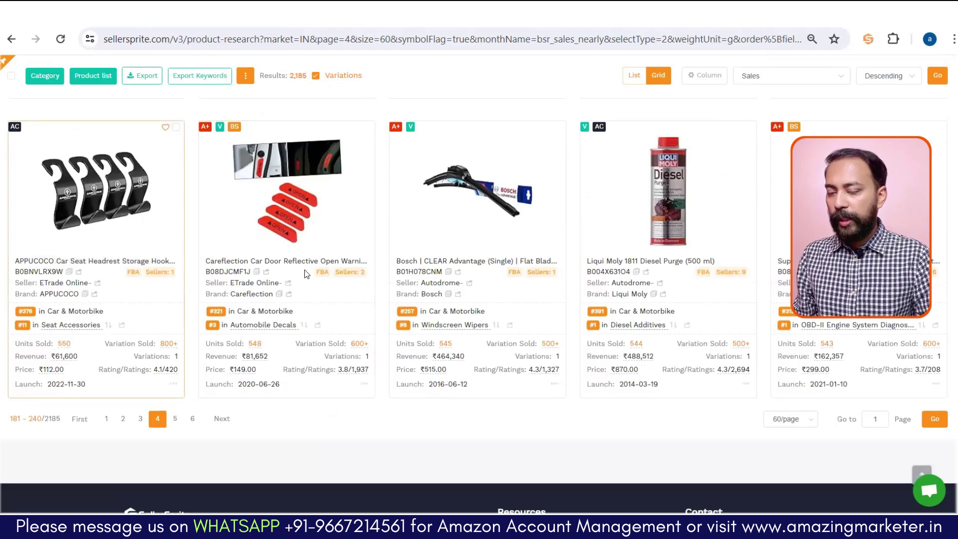
Step: Switch the page 4 results back to the list view and examine the sales trends of the products near its end
click(634, 76)
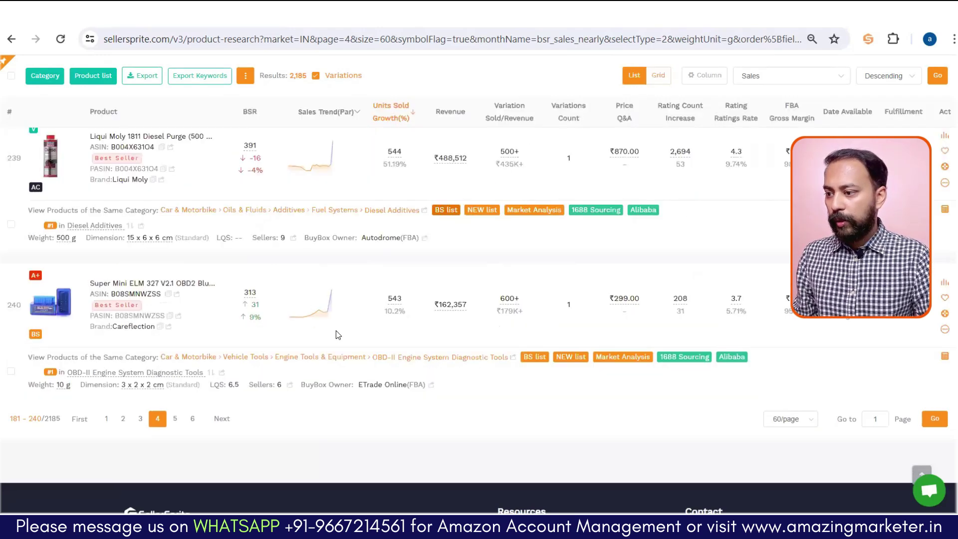
scroll(336, 330, up, 10)
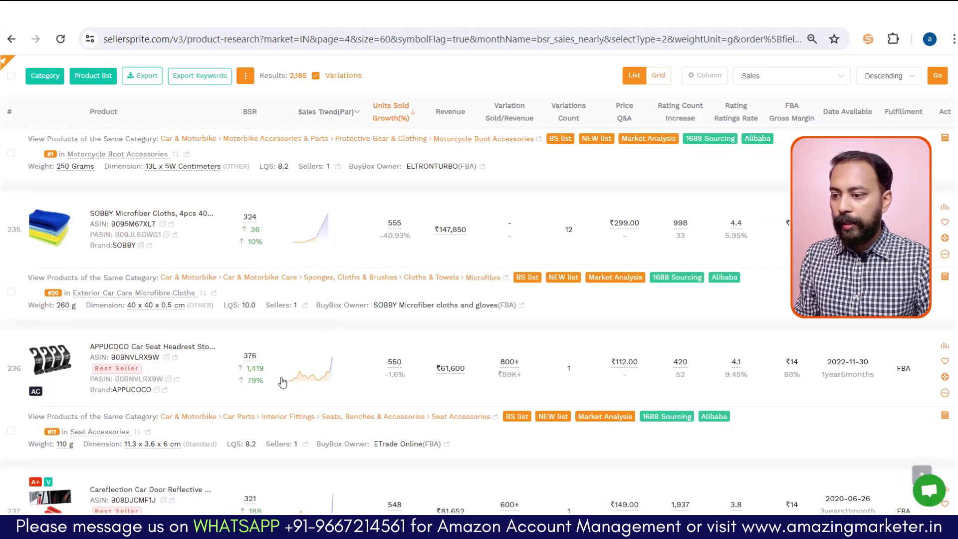
Step: Examine the monthly sales, revenue and average price of the APPUCOCO headrest hooks from 2023-01 onward, plus the variant sales trend
mouse_move(315, 363)
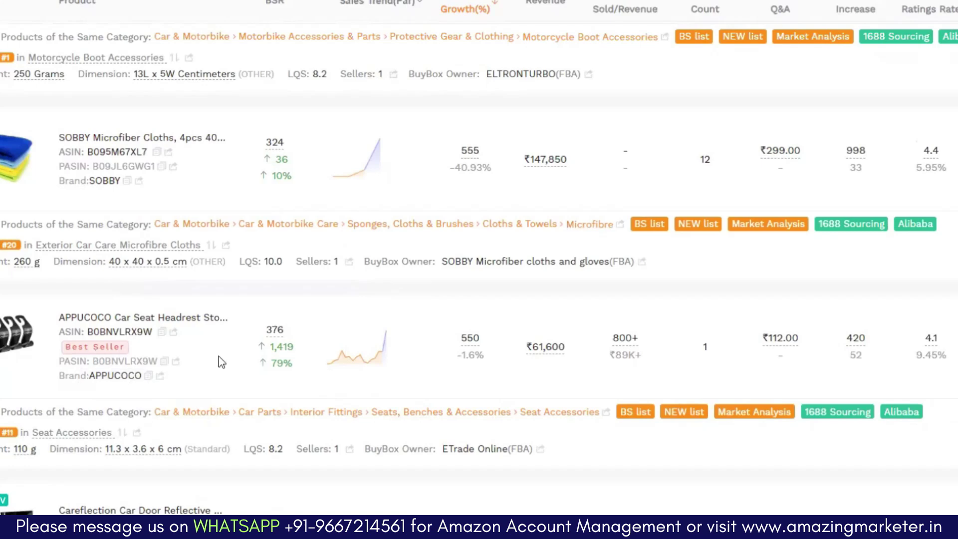
mouse_move(377, 358)
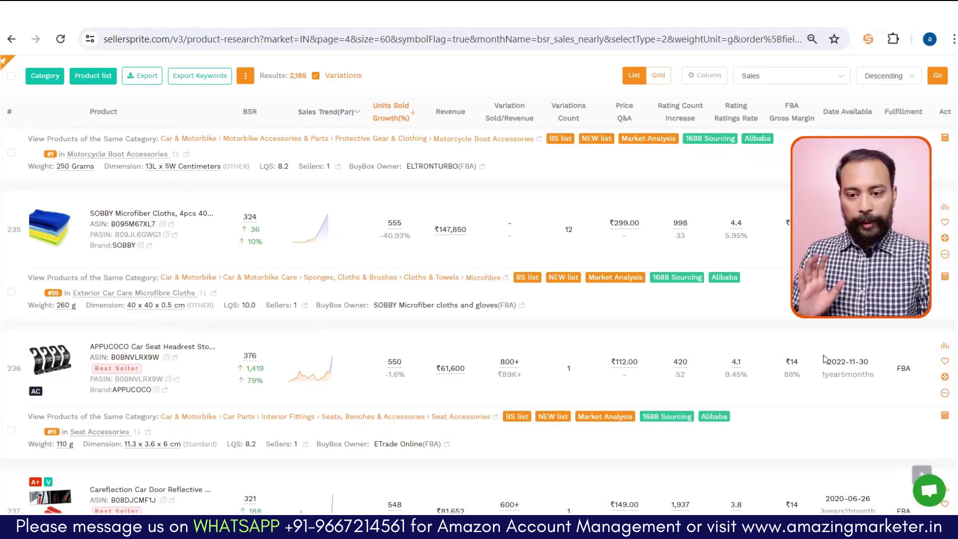
click(944, 345)
key(Escape)
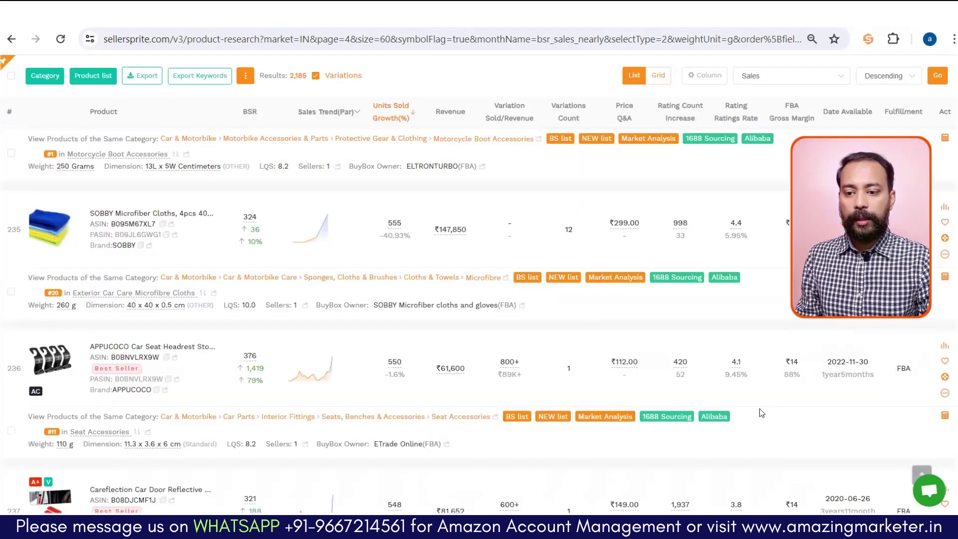
click(945, 347)
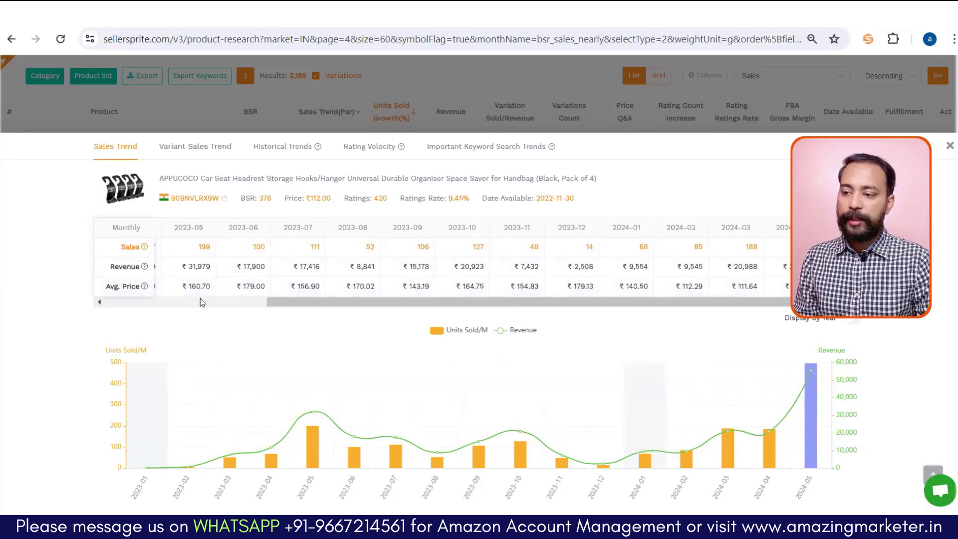
drag(283, 302, 73, 305)
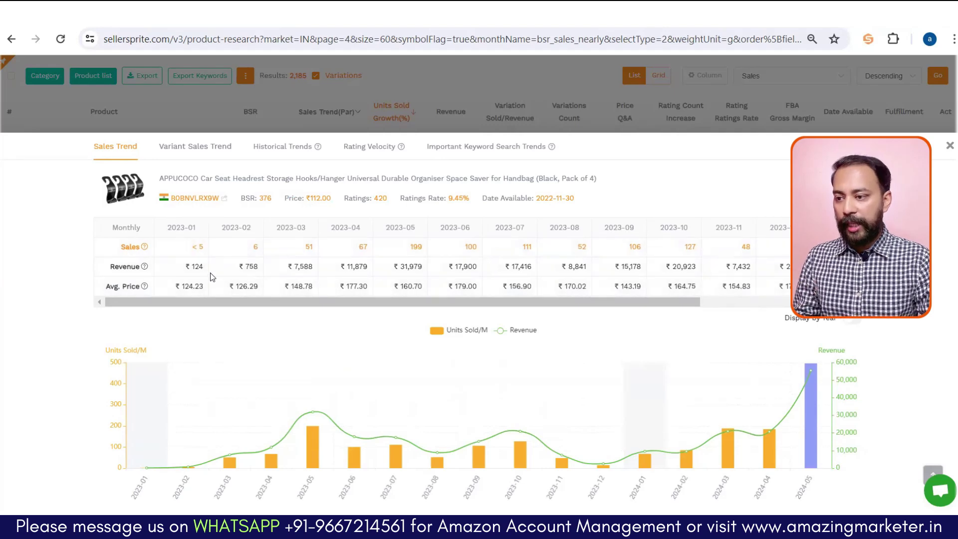
drag(212, 302, 848, 303)
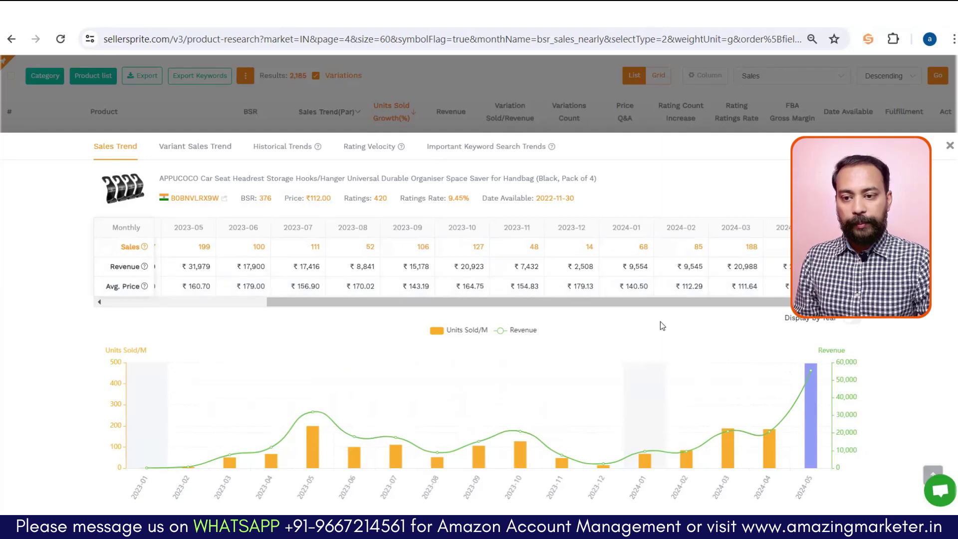
mouse_move(809, 459)
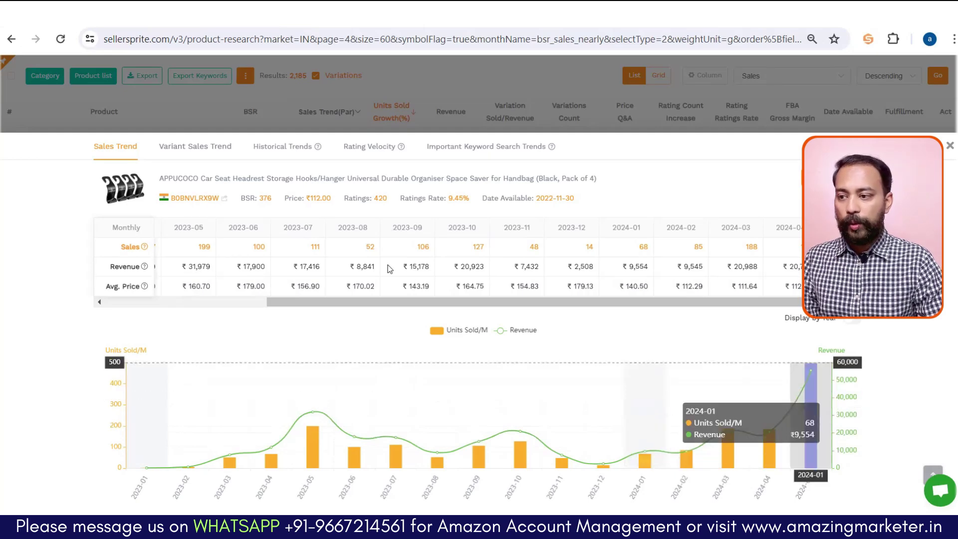
click(209, 159)
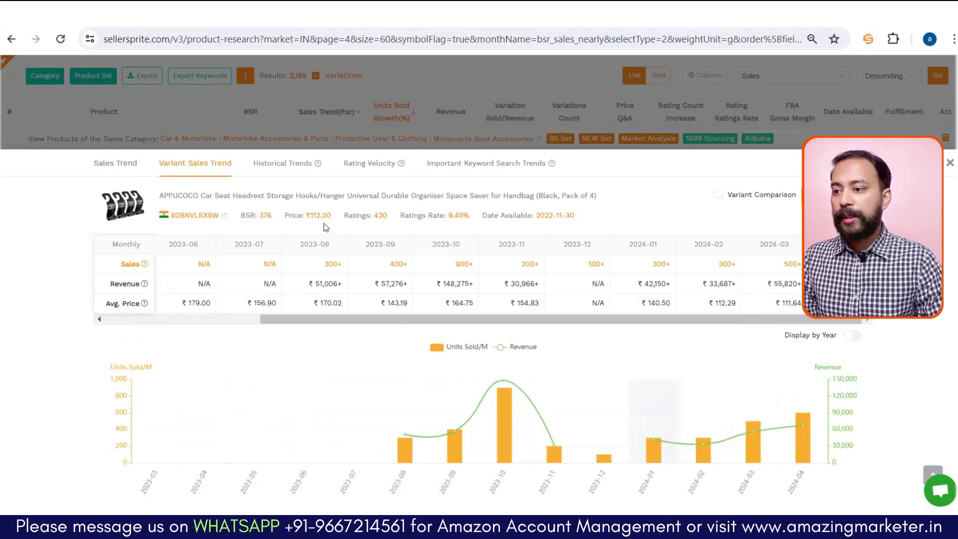
Step: View the hooks' historical trends over 6 months, 1 year and all time, and return the time range to 6 months
click(304, 168)
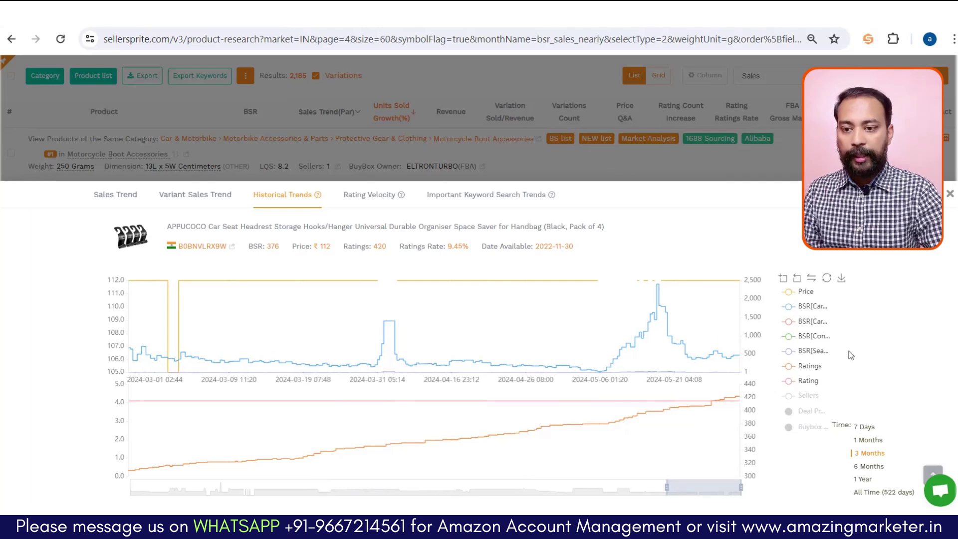
click(871, 468)
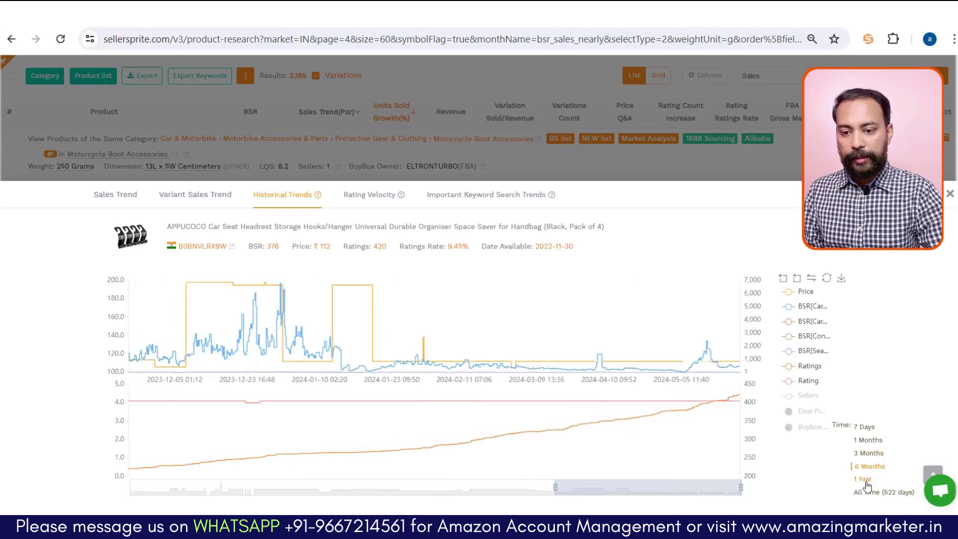
click(863, 479)
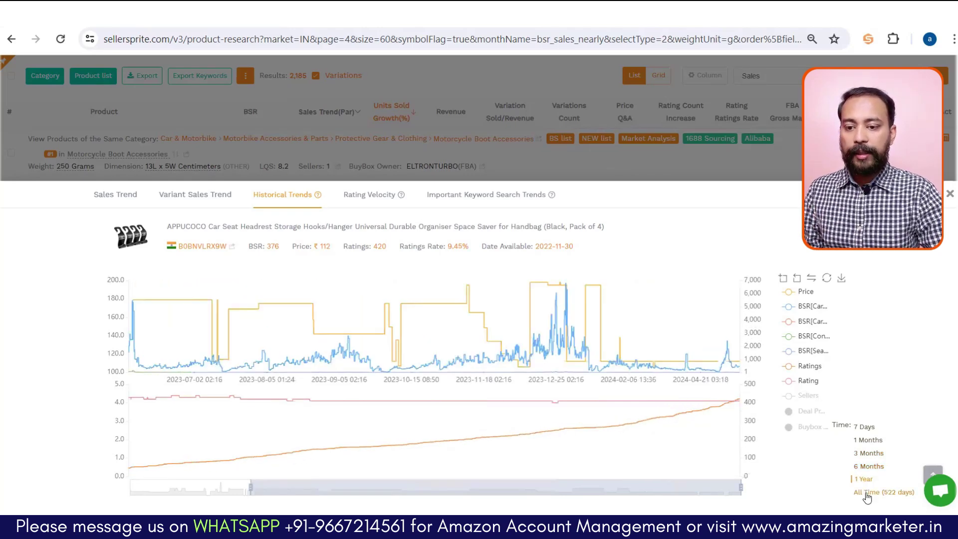
click(866, 493)
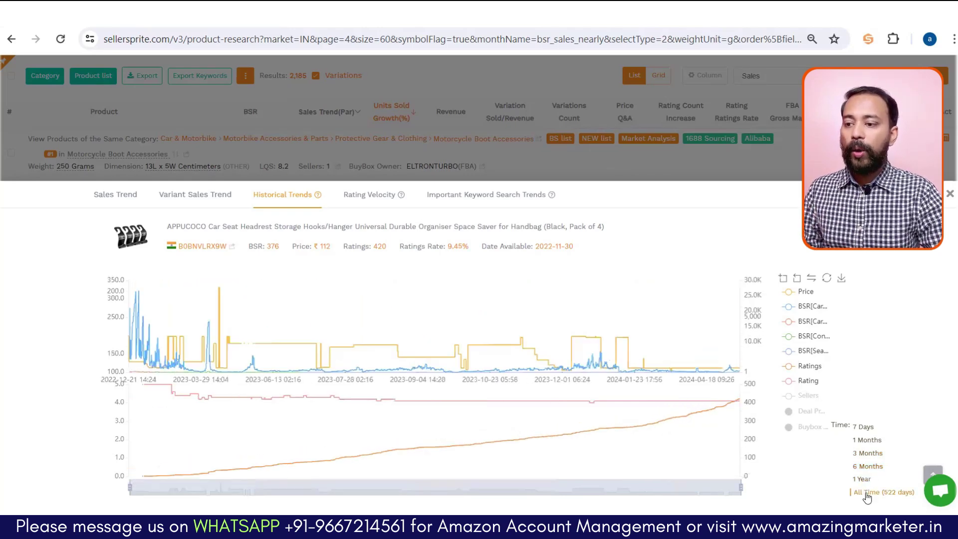
click(870, 466)
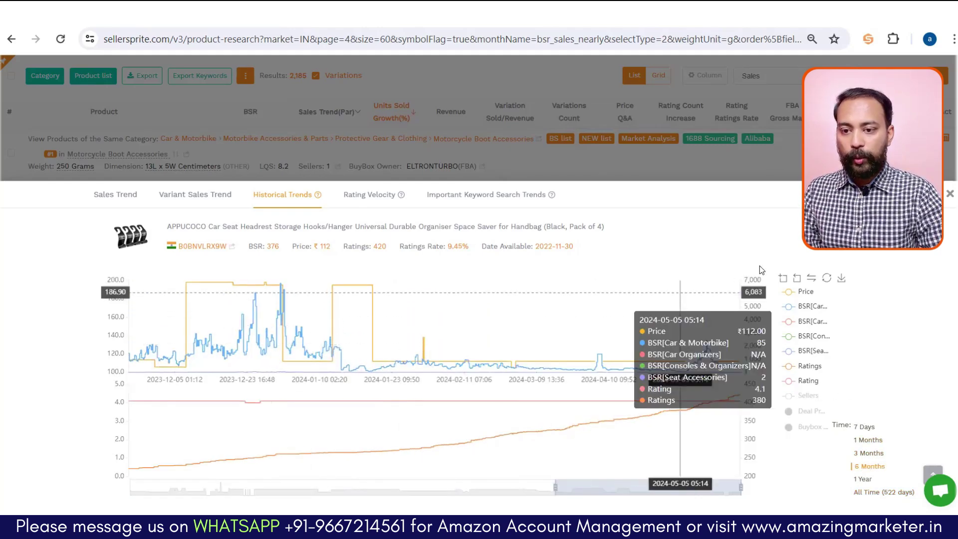
Step: Hide the price line in the historical chart, show it again, and close the product's trend view
click(805, 292)
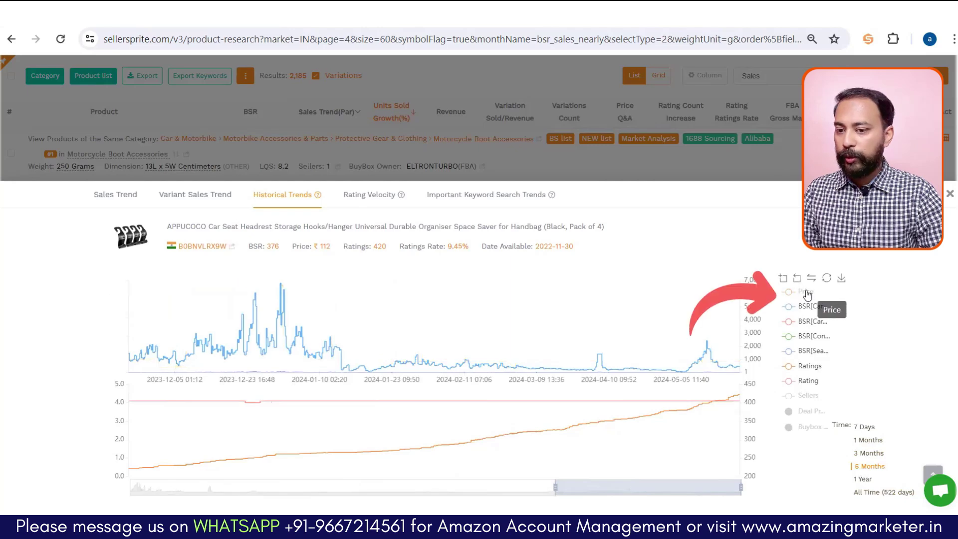
click(806, 292)
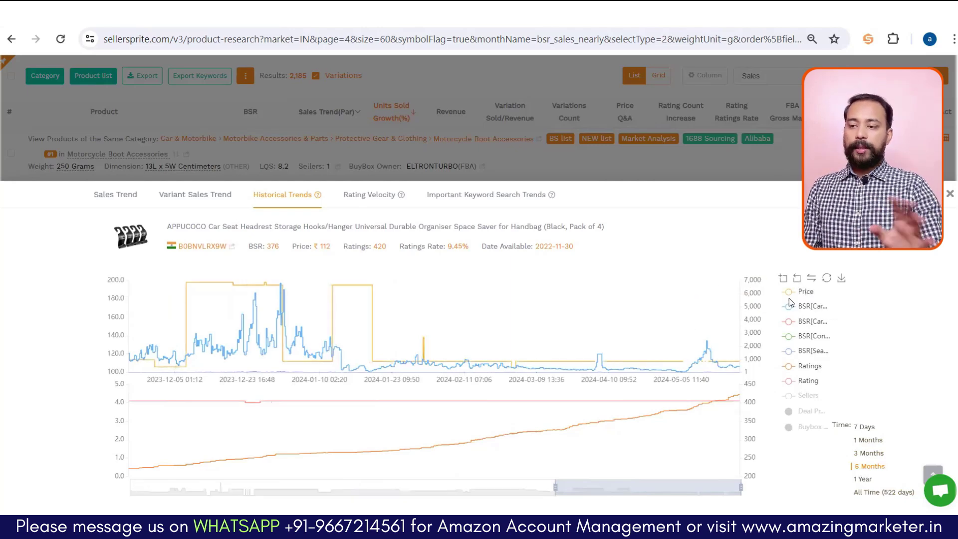
key(Escape)
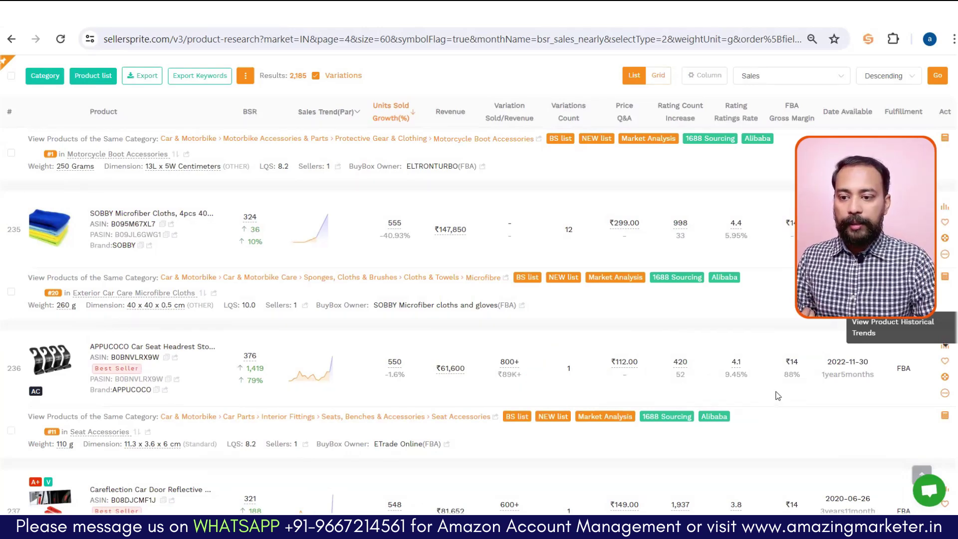
click(945, 378)
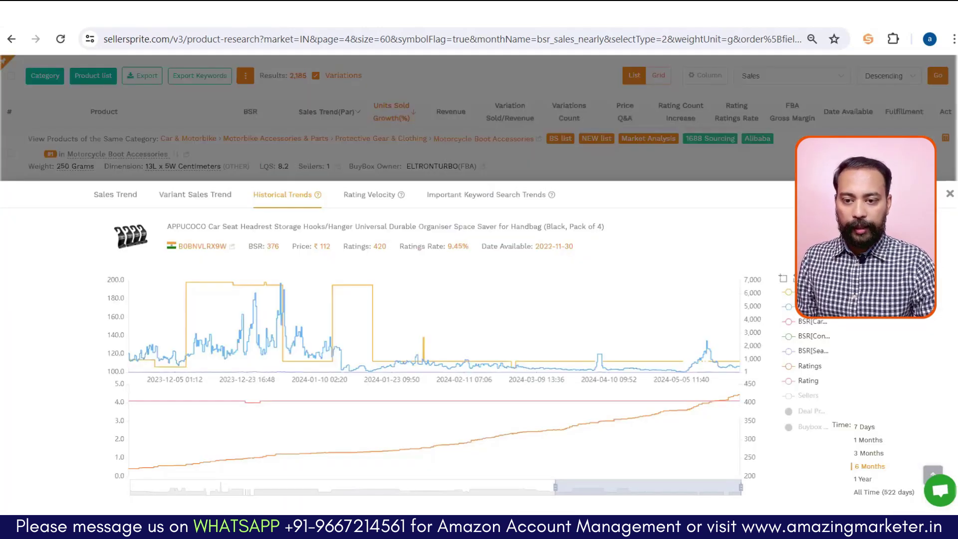
click(950, 193)
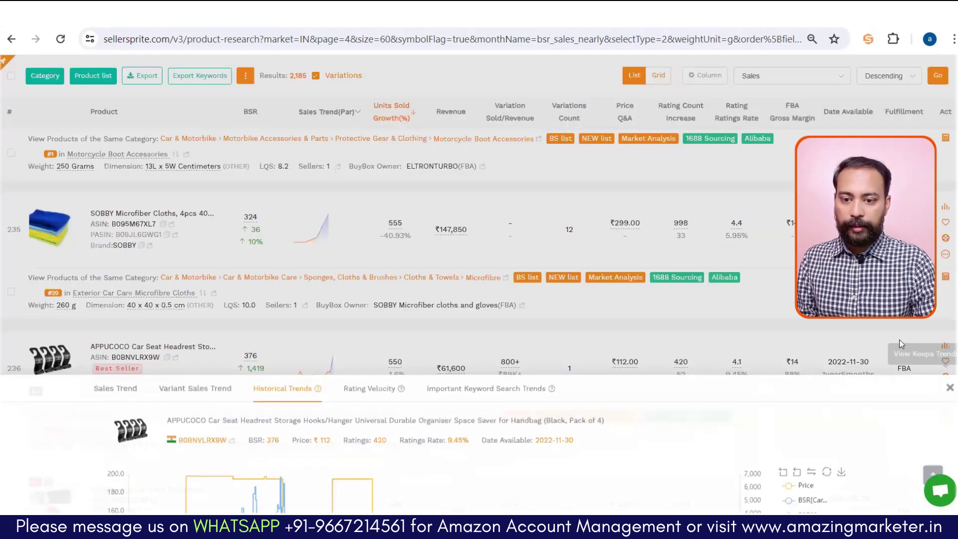
Step: Run a Reverse ASIN lookup on the APPUCOCO headrest hooks and check the keyword distribution chart
mouse_move(945, 394)
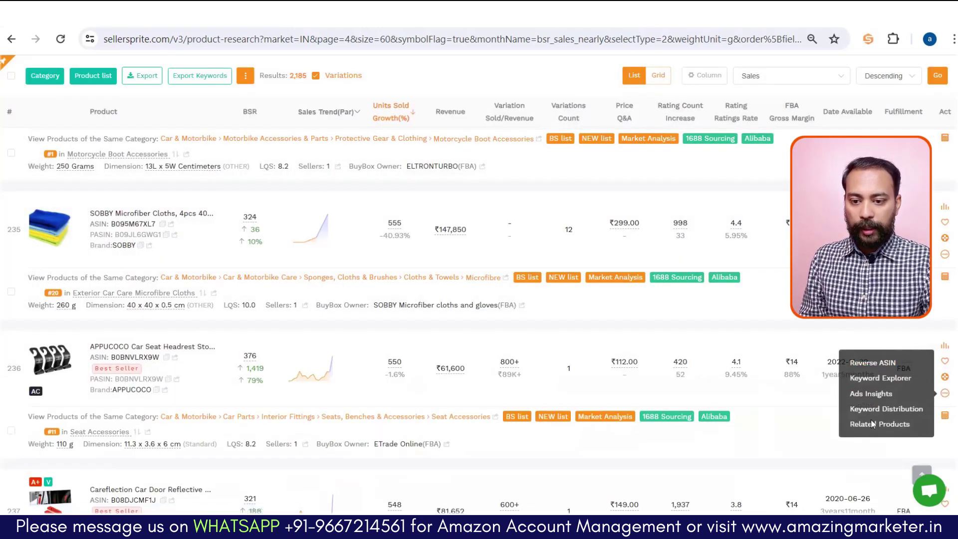
mouse_move(63, 370)
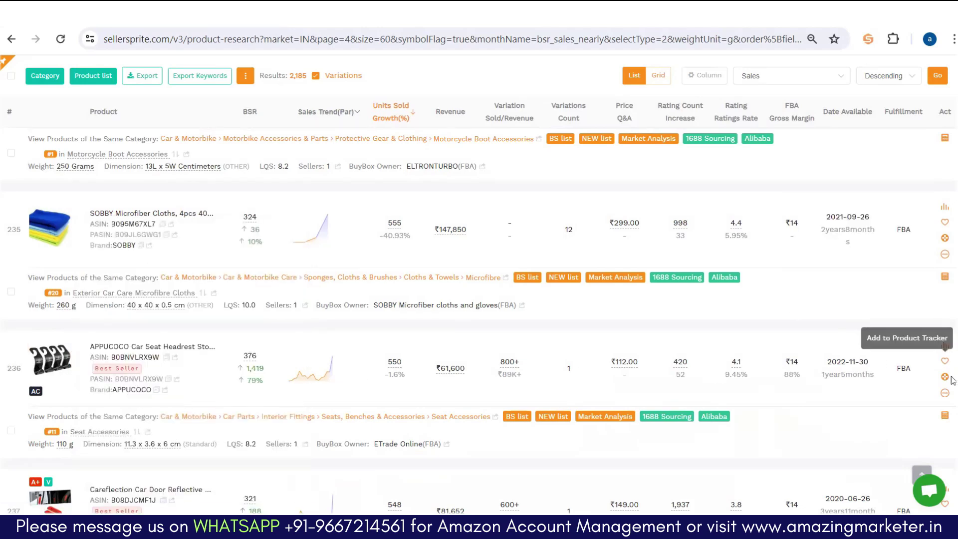
click(898, 365)
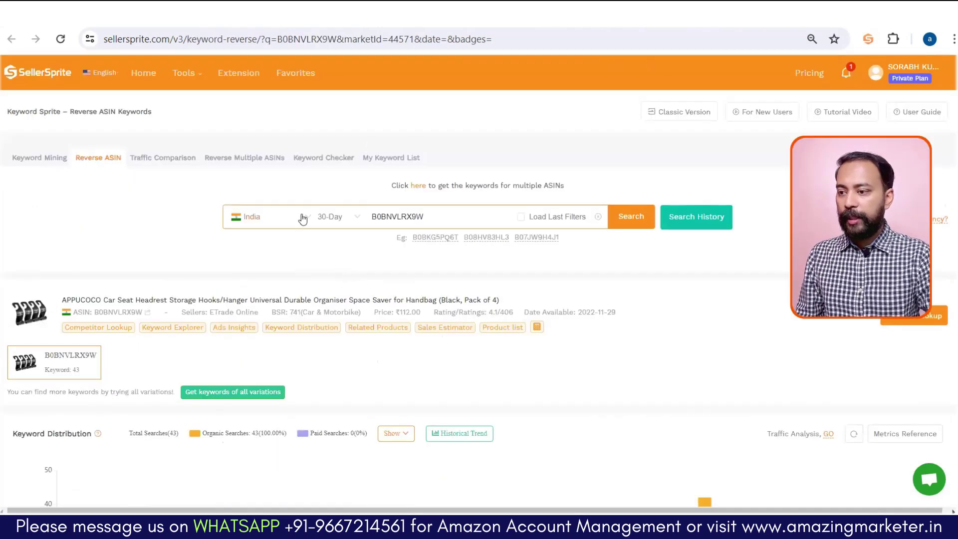
scroll(328, 283, down, 6)
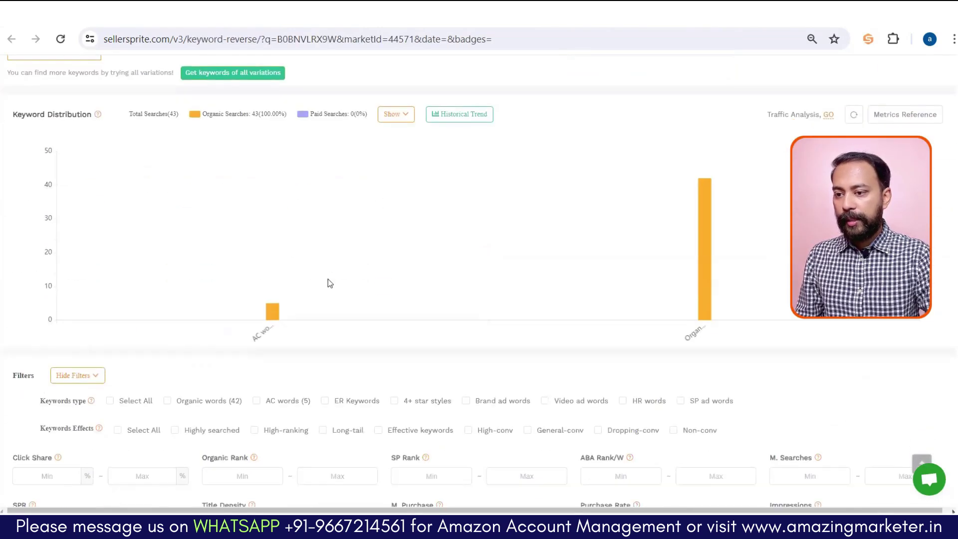
scroll(327, 283, up, 3)
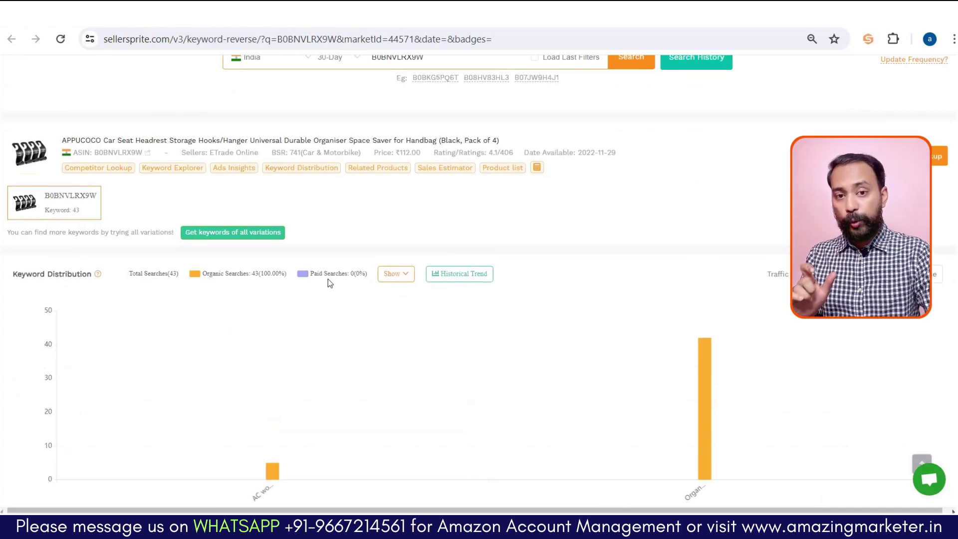
Step: Examine the product's keyword list, comparing click share, organic versus ad distribution, organic rank and monthly searches of the top keywords
scroll(327, 283, down, 10)
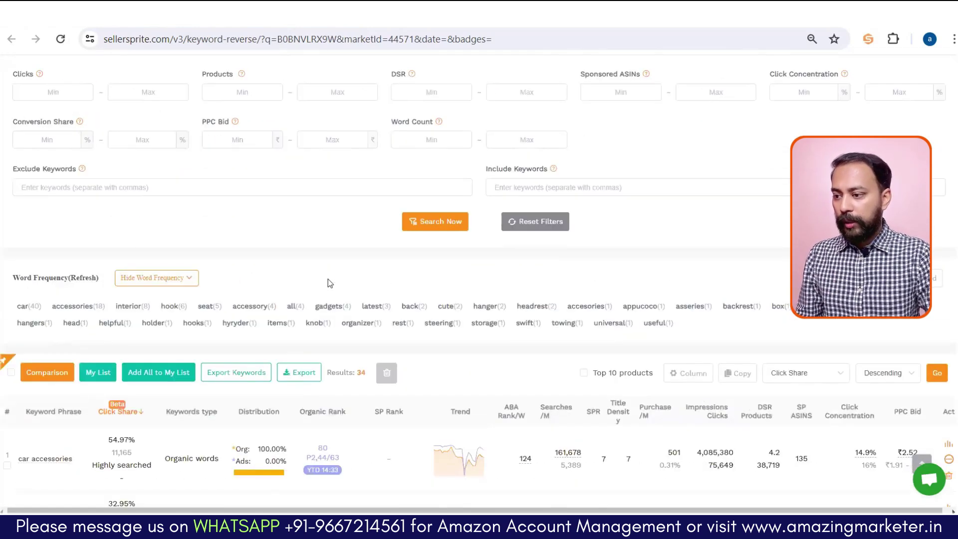
scroll(328, 279, down, 3)
scroll(328, 280, down, 3)
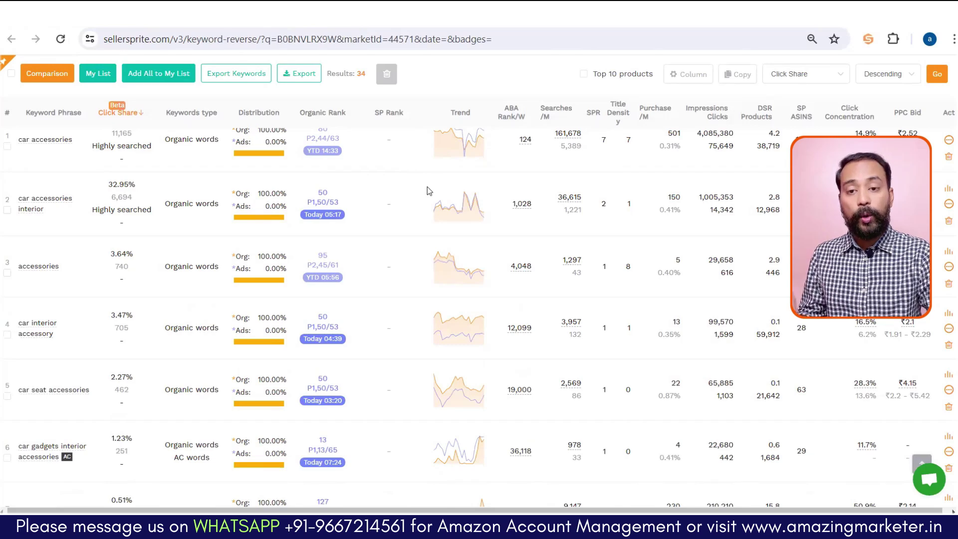
scroll(207, 232, up, 3)
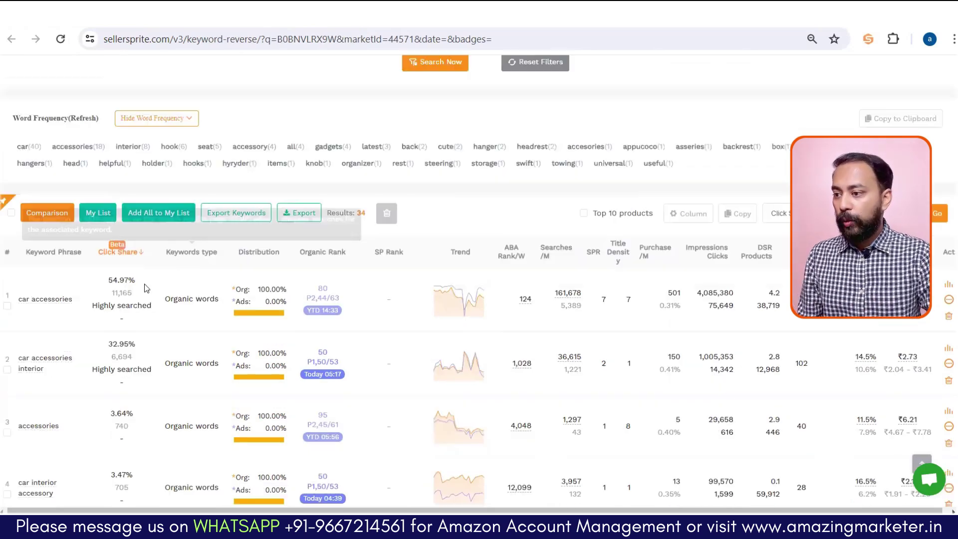
scroll(40, 302, down, 3)
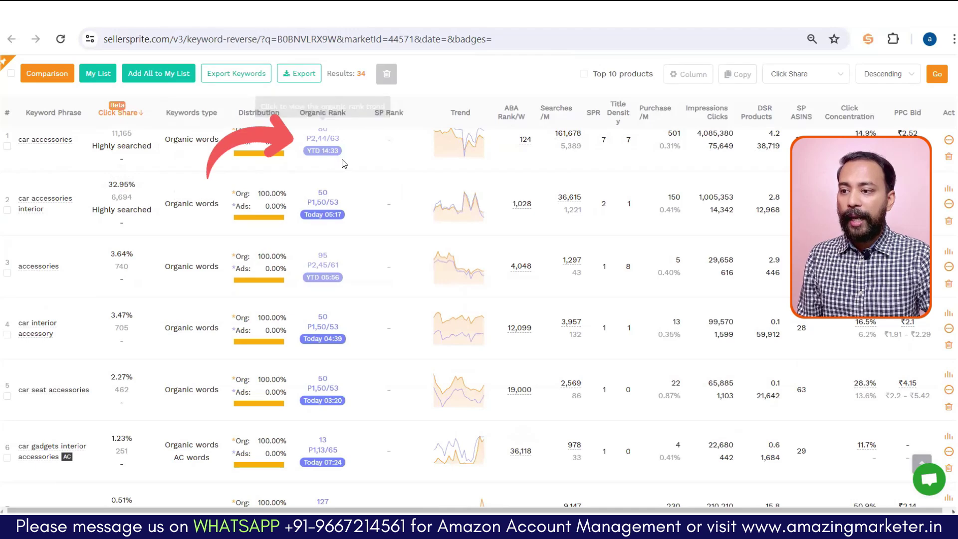
mouse_move(452, 144)
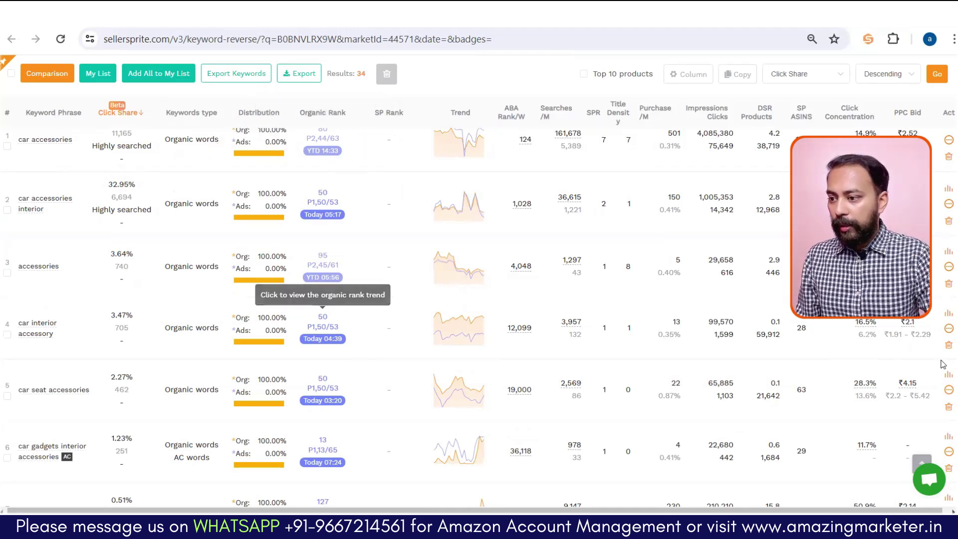
scroll(943, 364, up, 1)
mouse_move(50, 214)
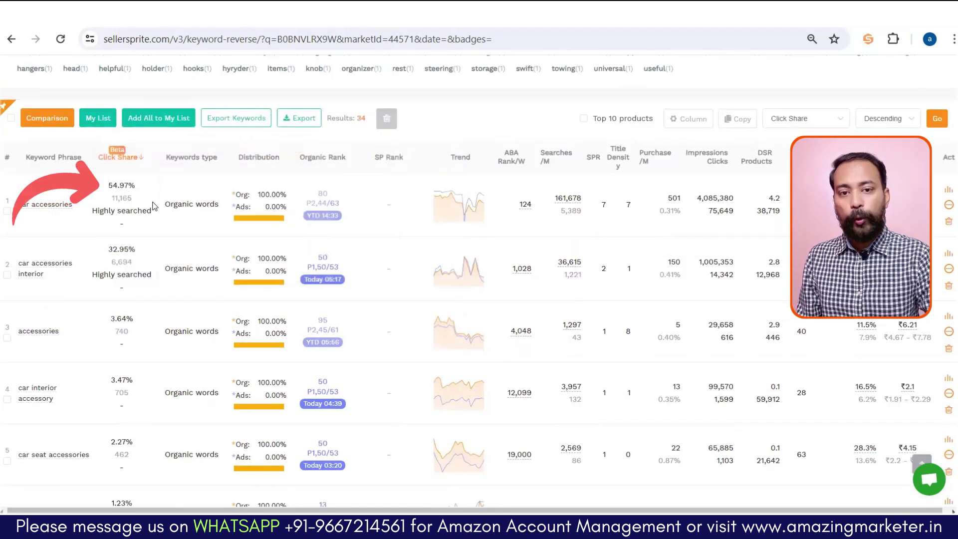
mouse_move(64, 278)
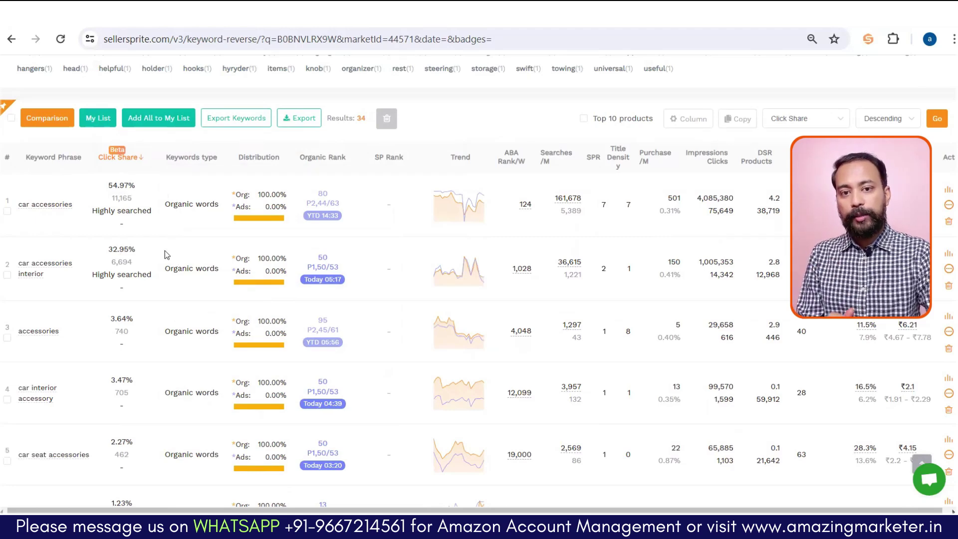
mouse_move(120, 184)
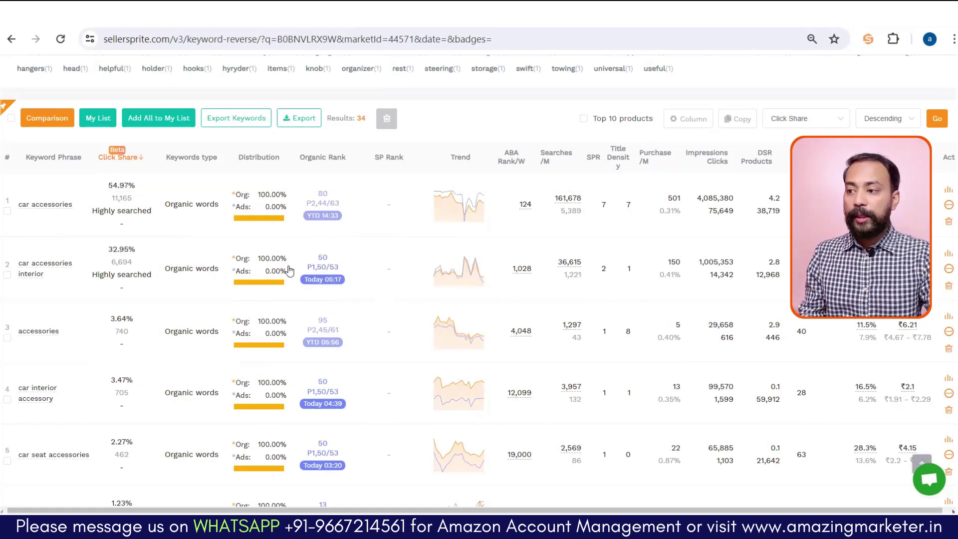
mouse_move(275, 275)
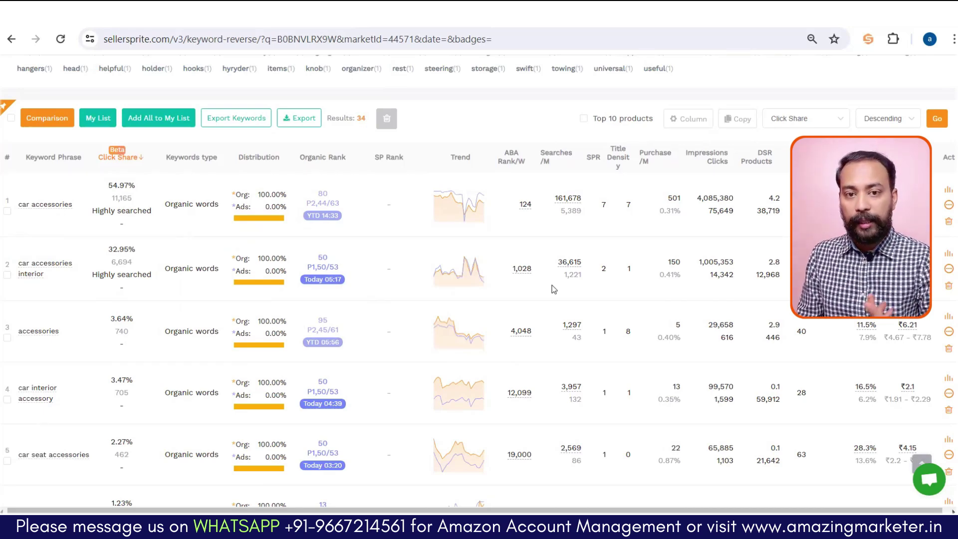
Step: View the search volume trend of the keyword "car accessories" by month, and show the product's rank trend for it
click(948, 191)
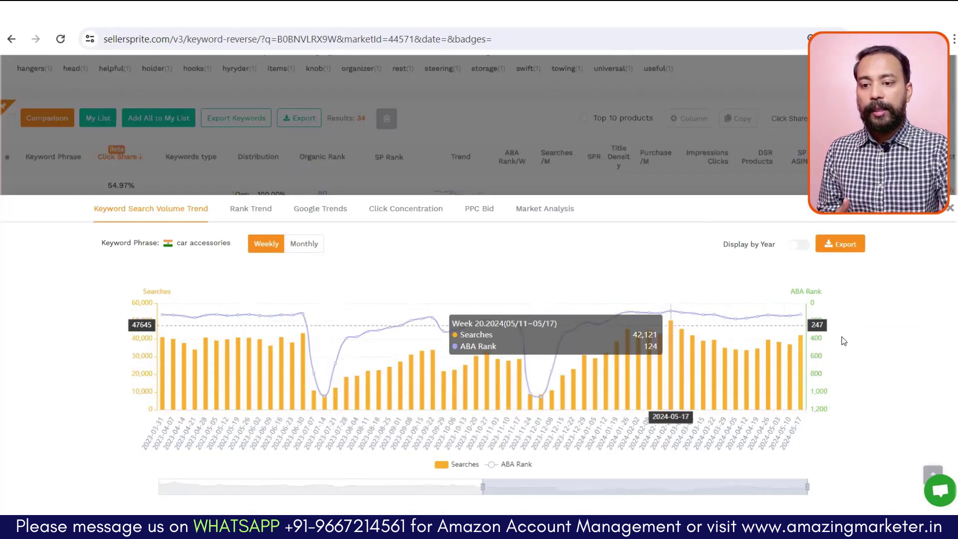
click(303, 243)
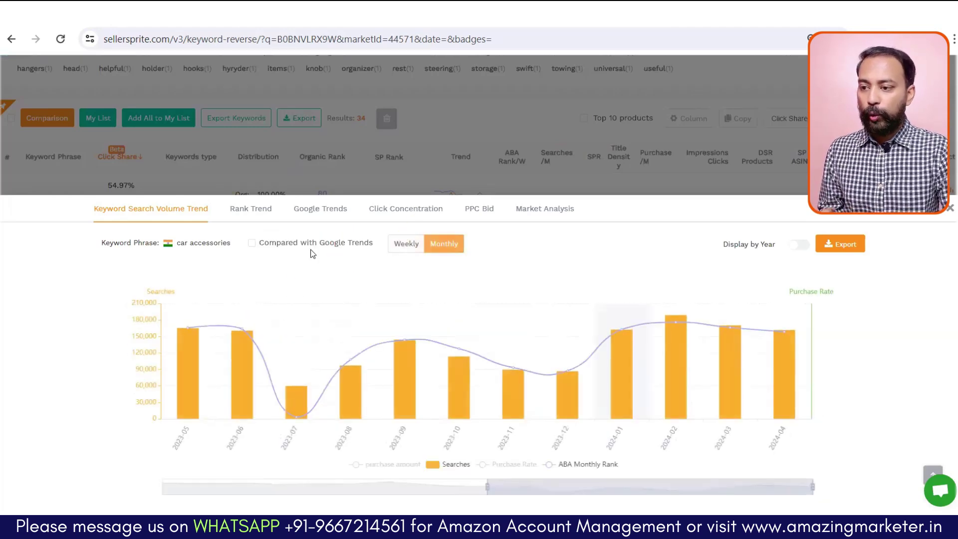
click(251, 209)
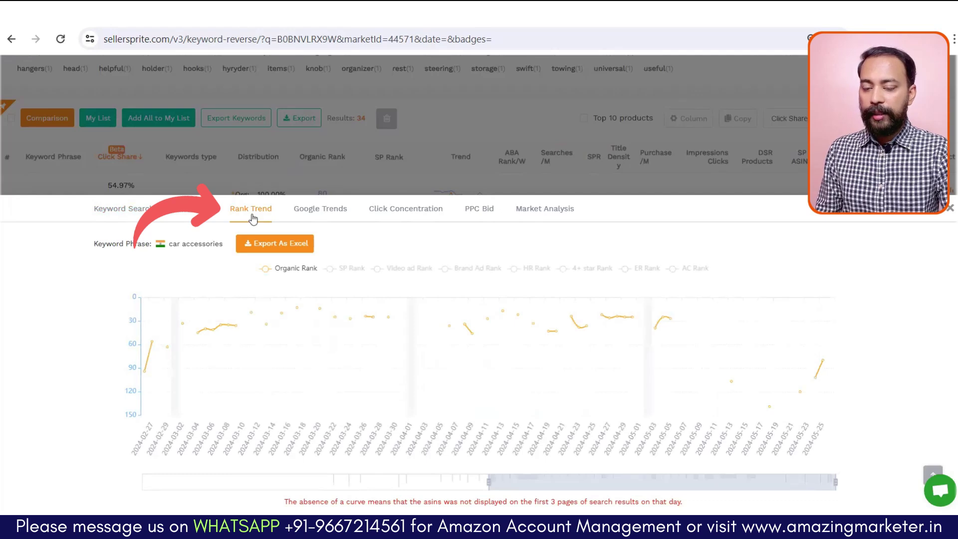
Step: View the Google Trends graph and PPC bid history of the keyword "car accessories", comparing monthly bids, and close the trend view
click(298, 214)
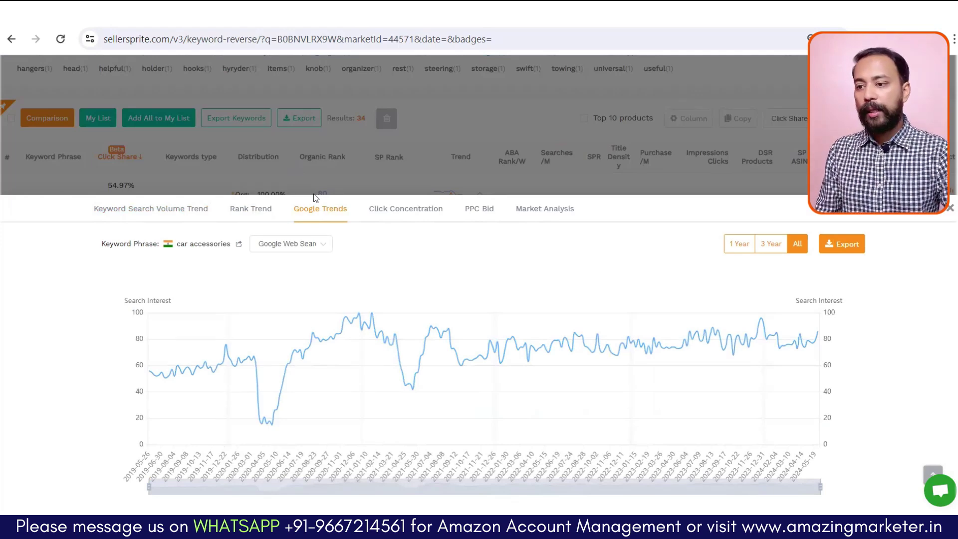
click(476, 213)
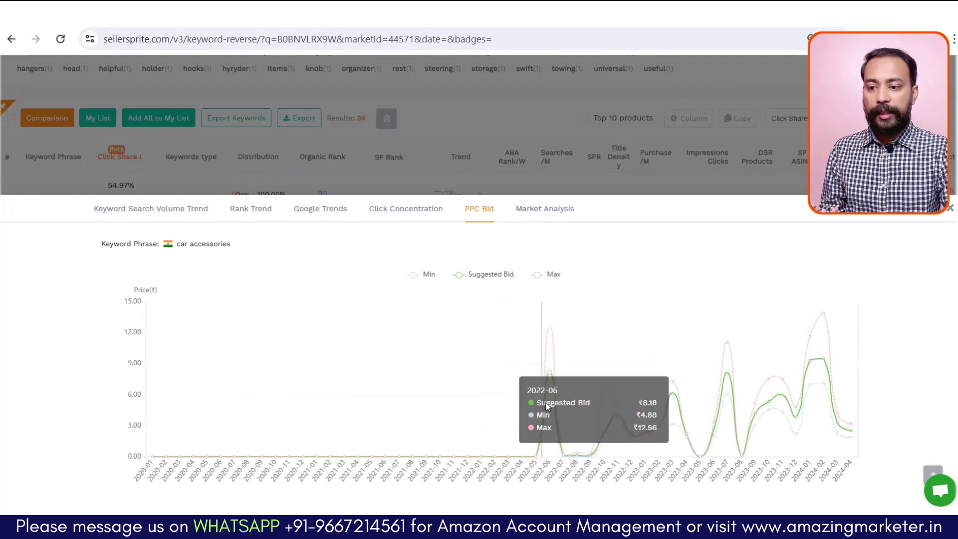
mouse_move(830, 381)
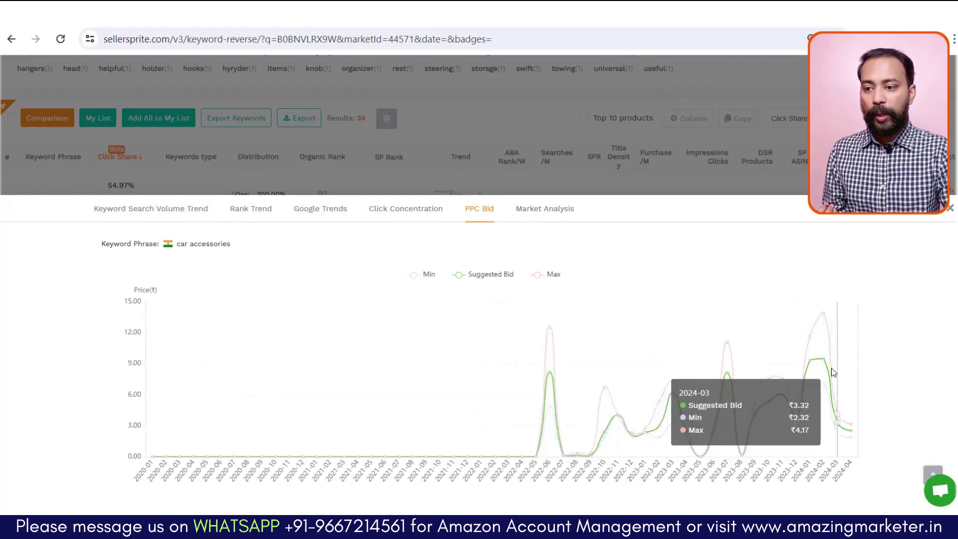
mouse_move(552, 393)
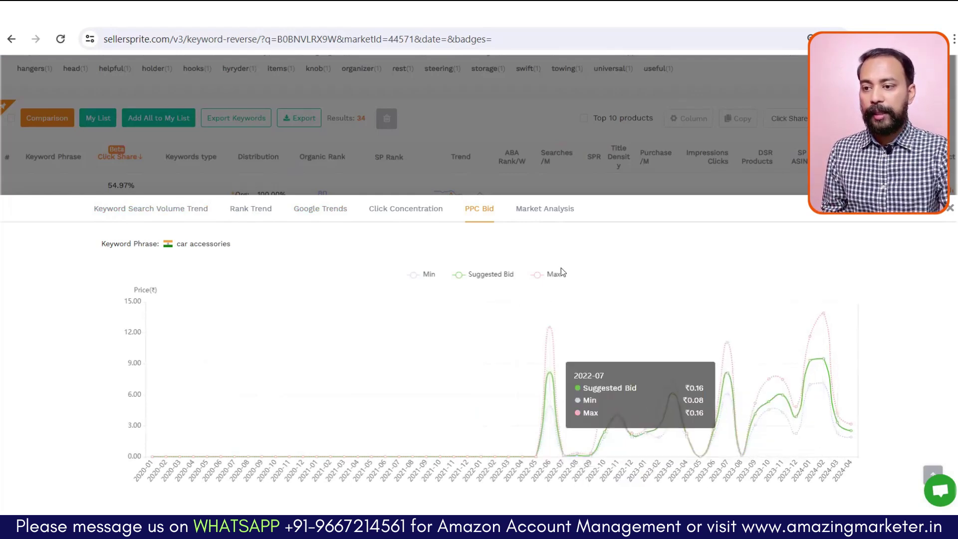
click(561, 190)
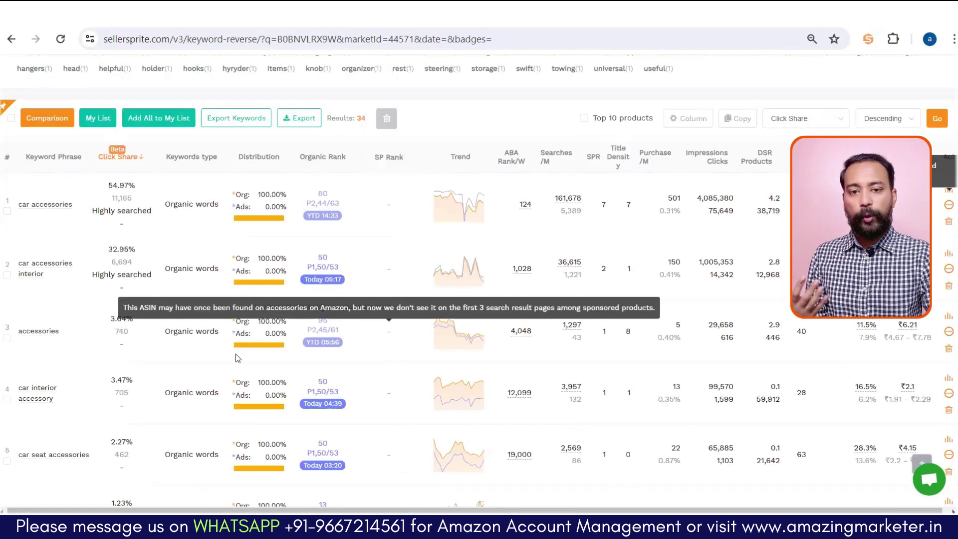
Step: Close the Reverse ASIN results and request Ads Insights for the APPUCOCO headrest hooks from the product list
key(ctrl+w)
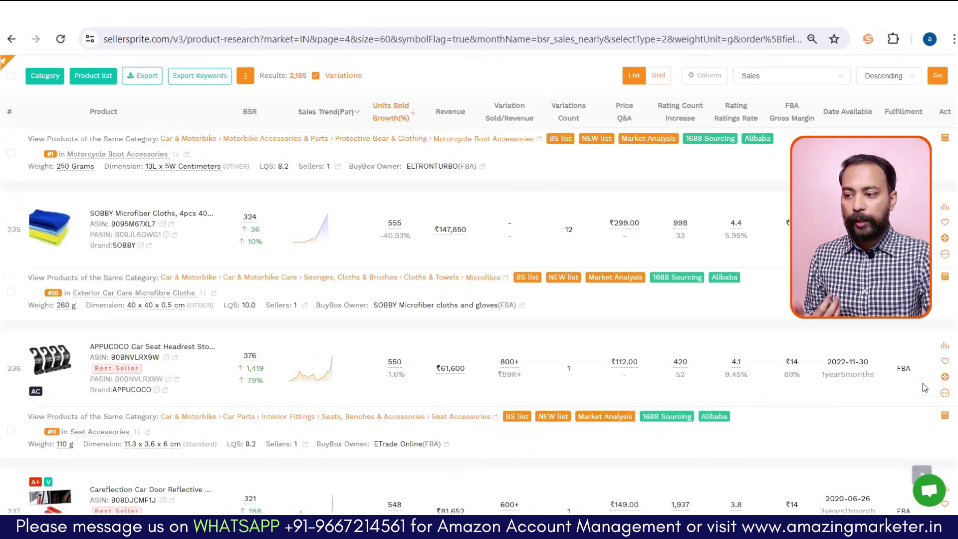
mouse_move(951, 387)
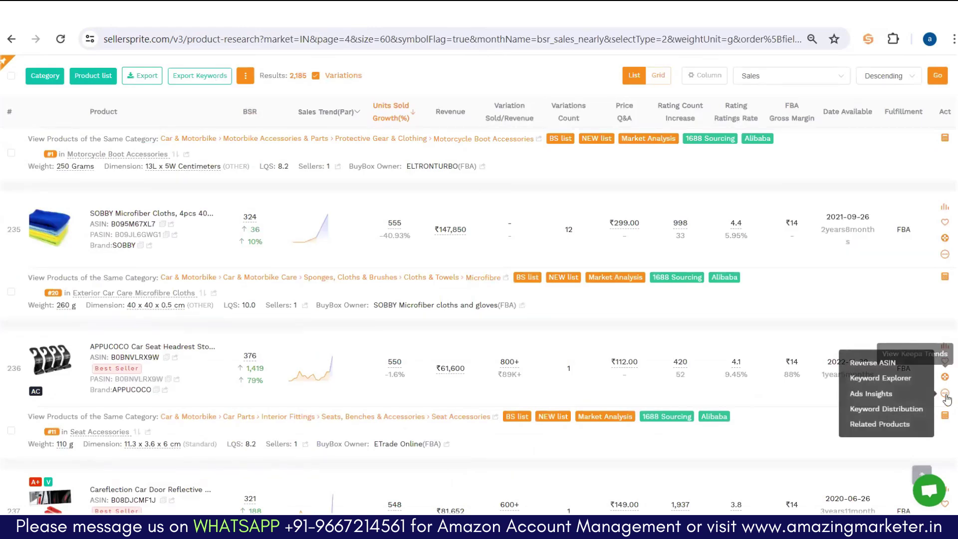
click(873, 394)
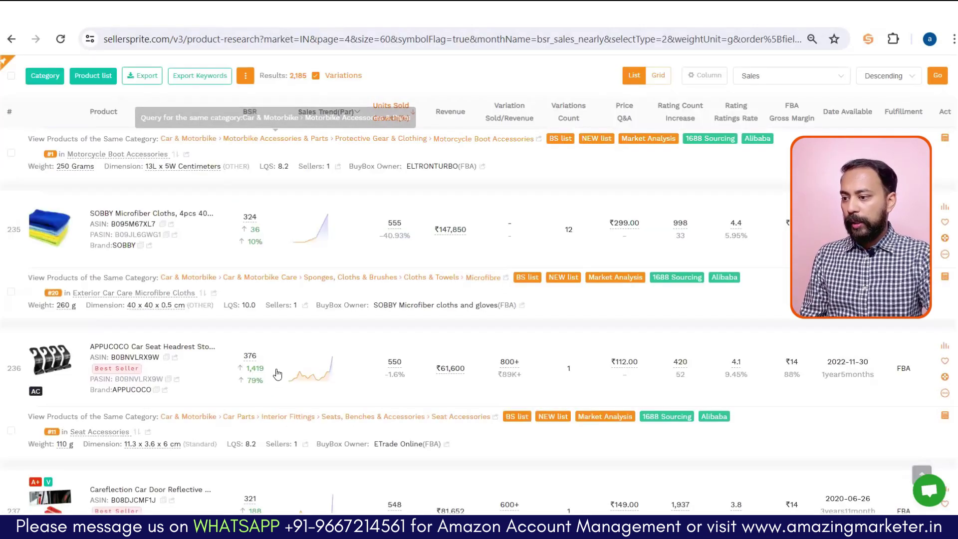
Step: Find the best-selling H HANUMANT ENTERPRISE car jack ratchet wrench in the product results and open its Ads Insights
scroll(201, 366, up, 6)
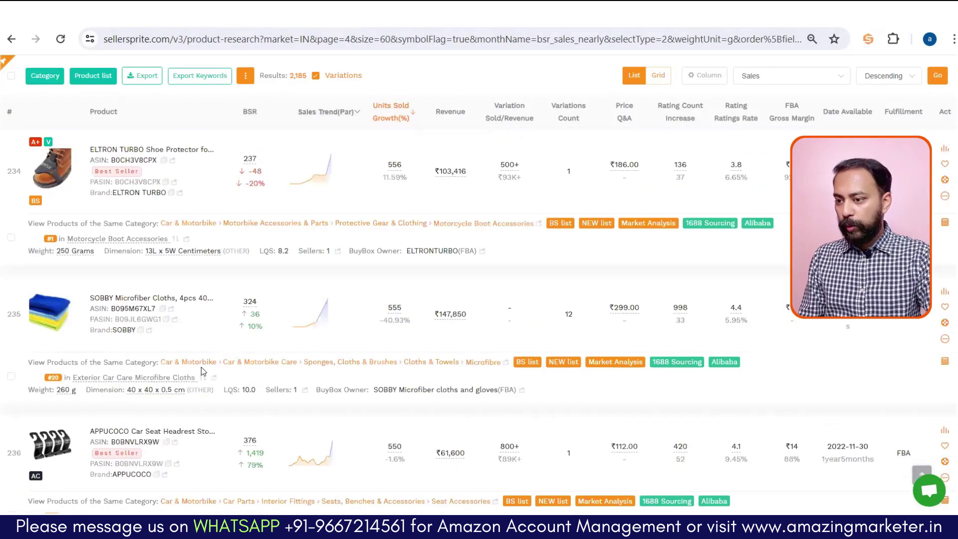
scroll(179, 370, up, 6)
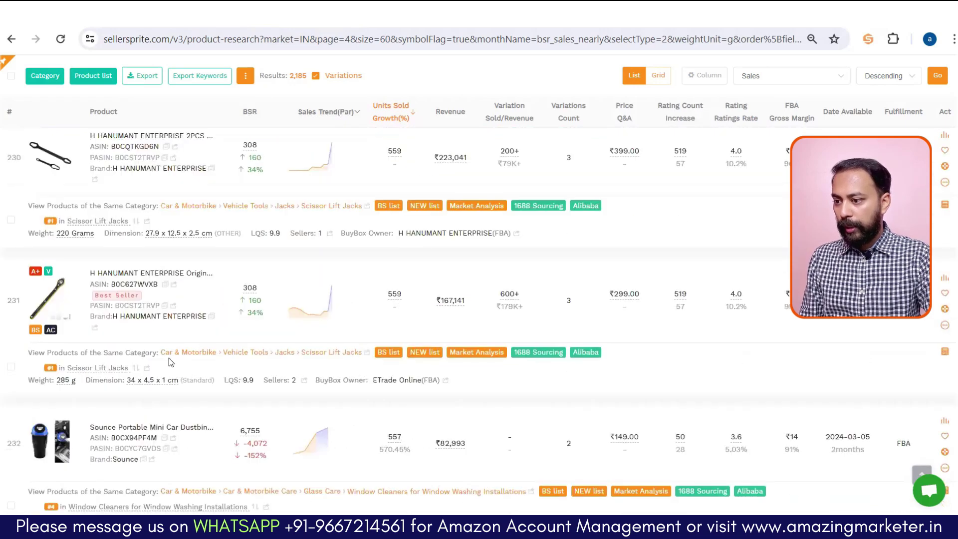
mouse_move(65, 292)
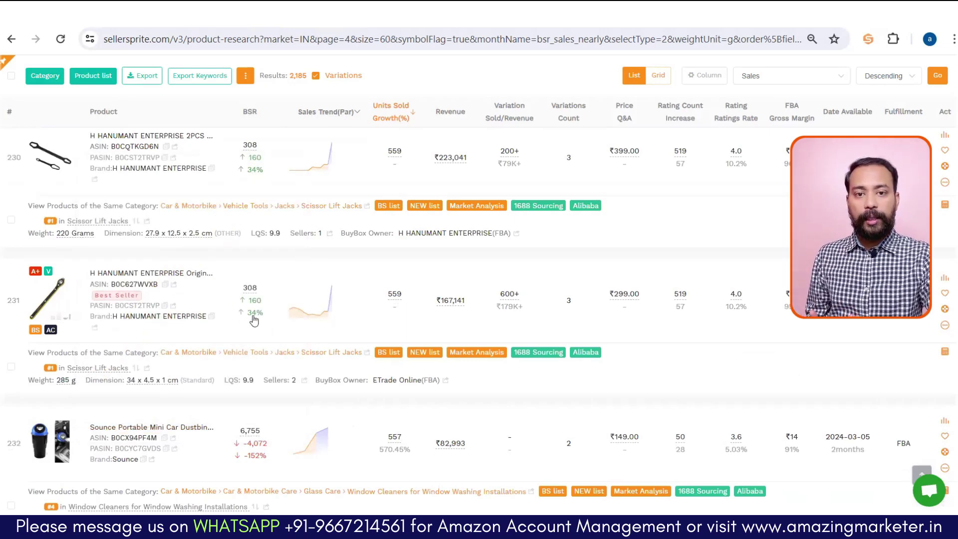
mouse_move(228, 322)
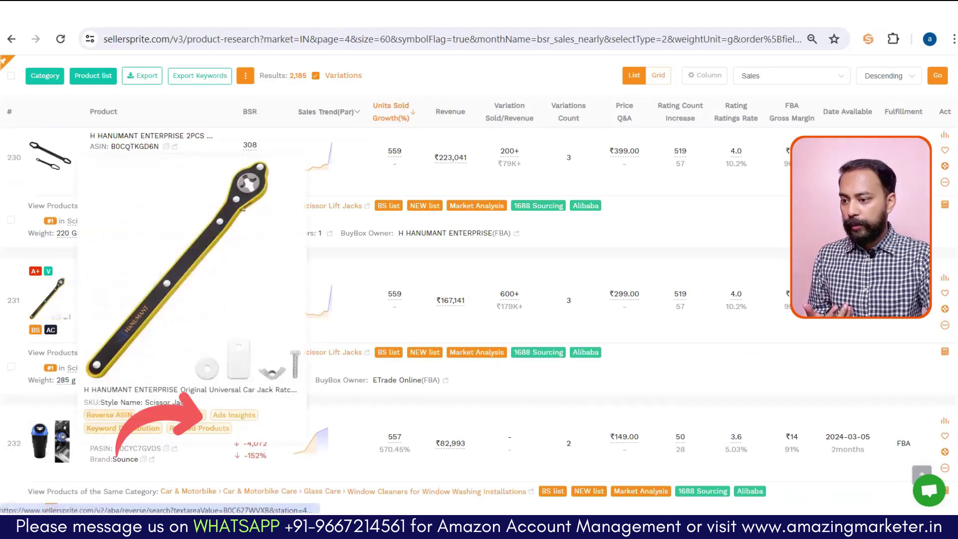
click(229, 422)
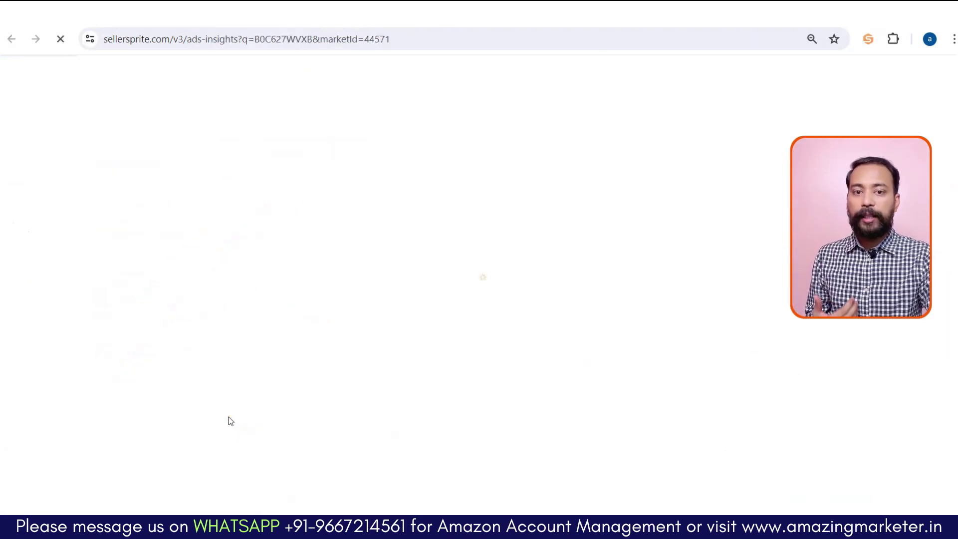
Step: Review the wrench's weekly ad group bubble charts and open the search terms of Ad Group TENS for week 02/24–03/02
scroll(293, 382, down, 3)
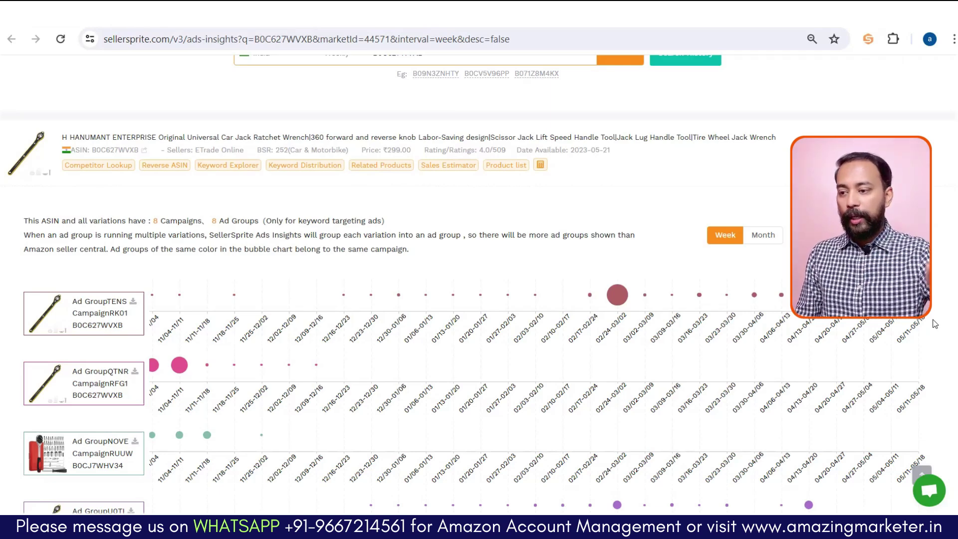
scroll(938, 322, down, 6)
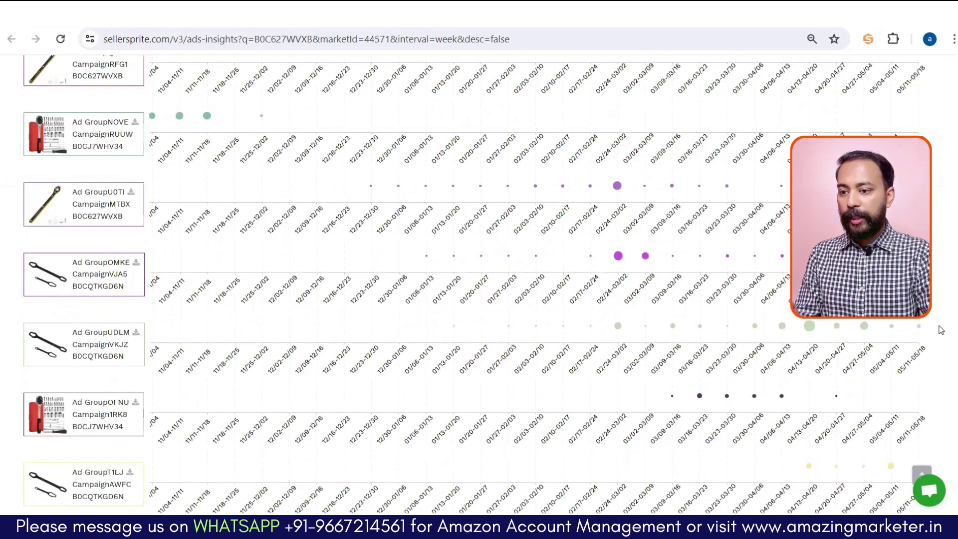
scroll(941, 330, up, 3)
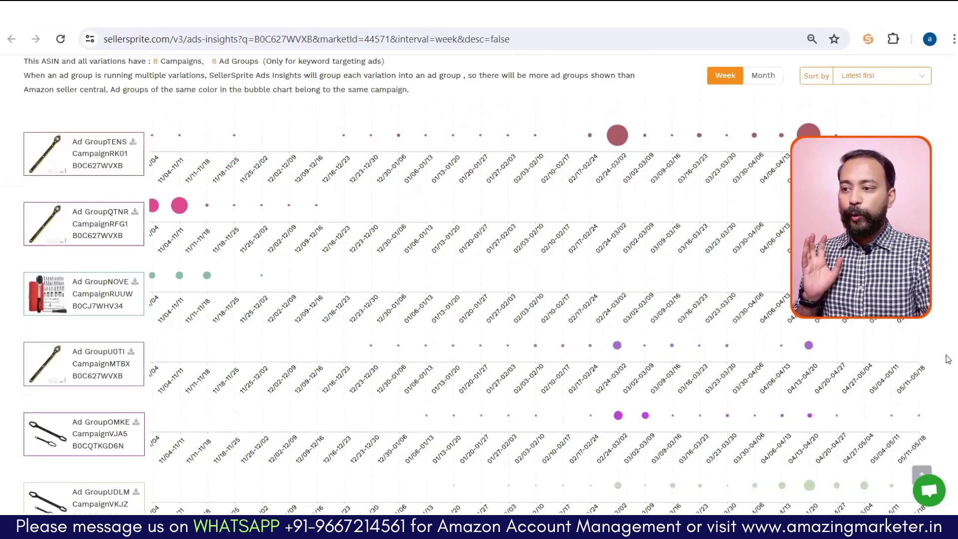
scroll(948, 359, down, 2)
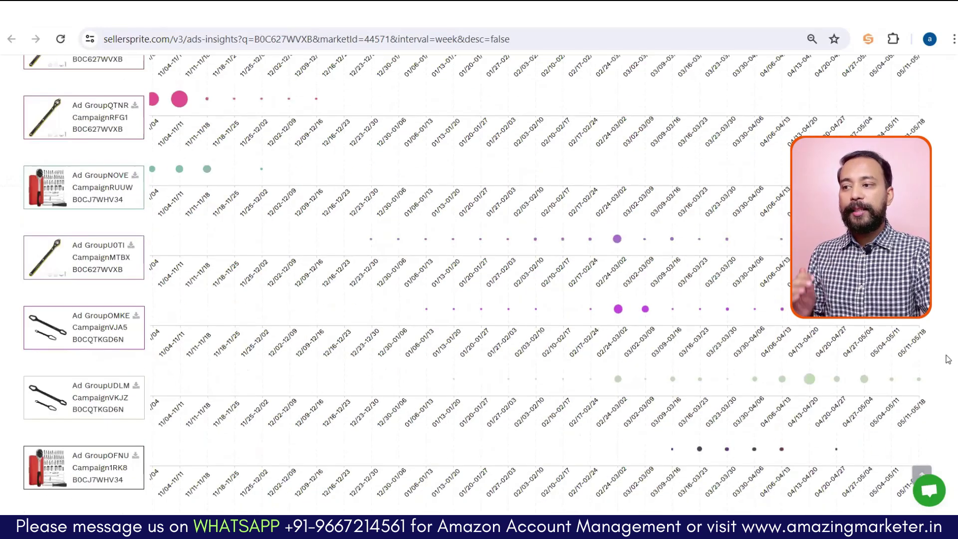
scroll(948, 359, up, 2)
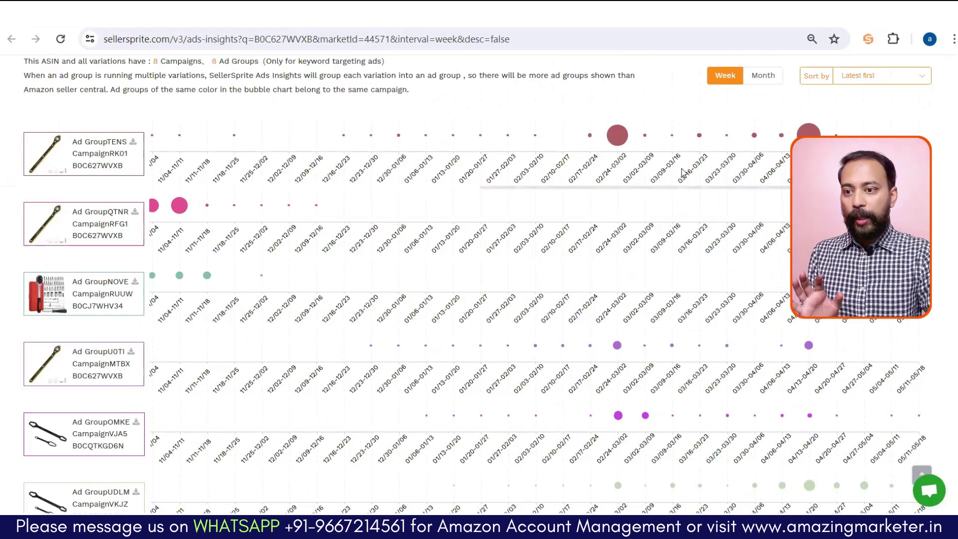
mouse_move(617, 142)
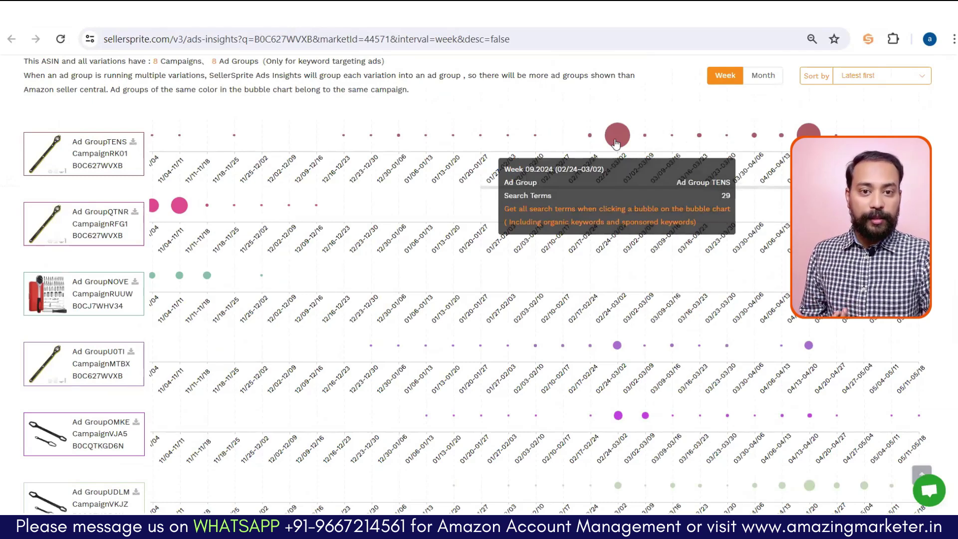
click(617, 142)
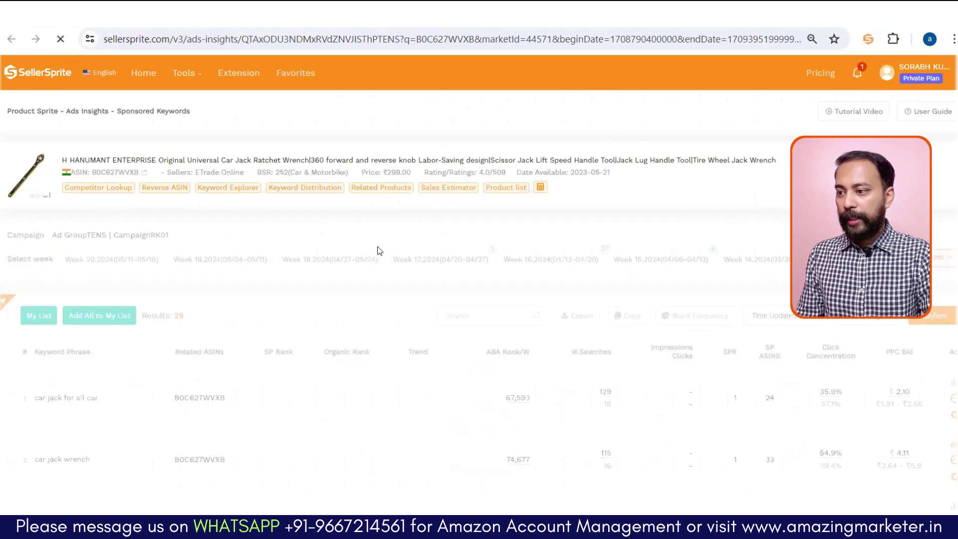
Step: Examine the ad group's sponsored keyword list, including related ASINs, SP and organic ranks, and the top-ranked products for "car jack for all car"
scroll(104, 258, down, 3)
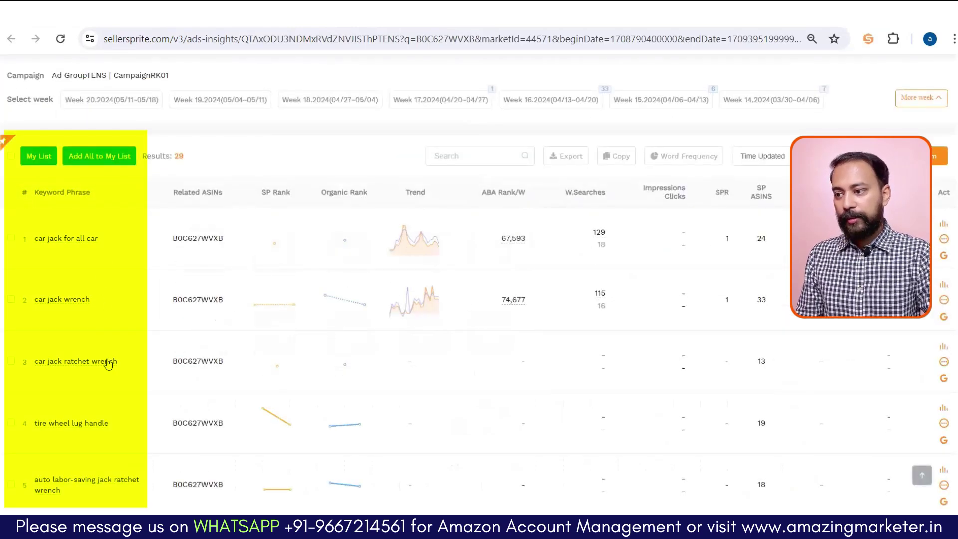
scroll(106, 391, down, 5)
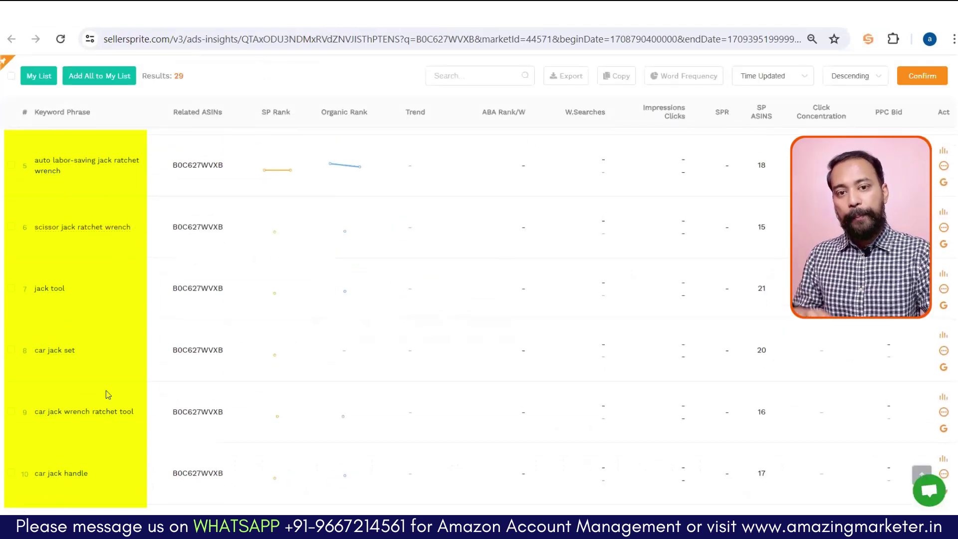
scroll(106, 391, down, 3)
scroll(136, 441, down, 5)
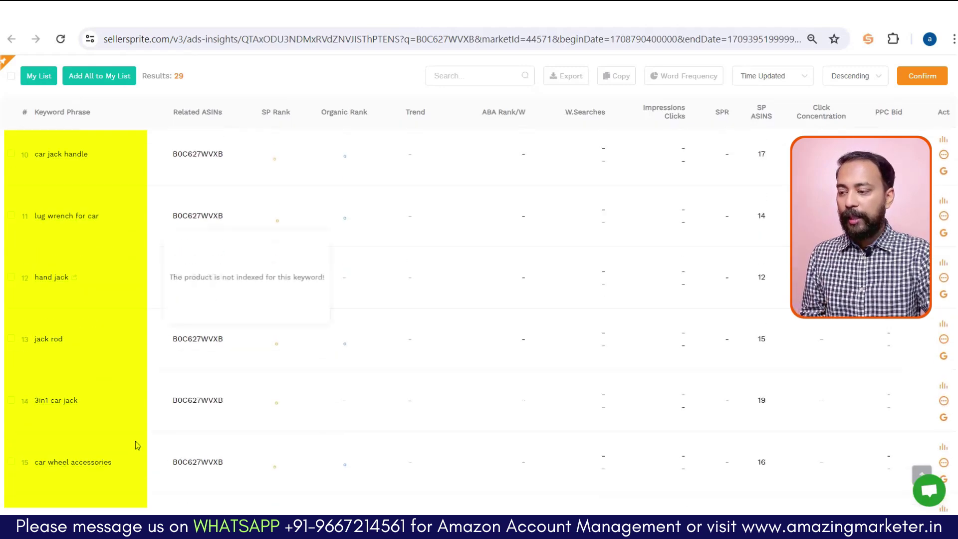
scroll(136, 441, down, 2)
scroll(135, 441, down, 5)
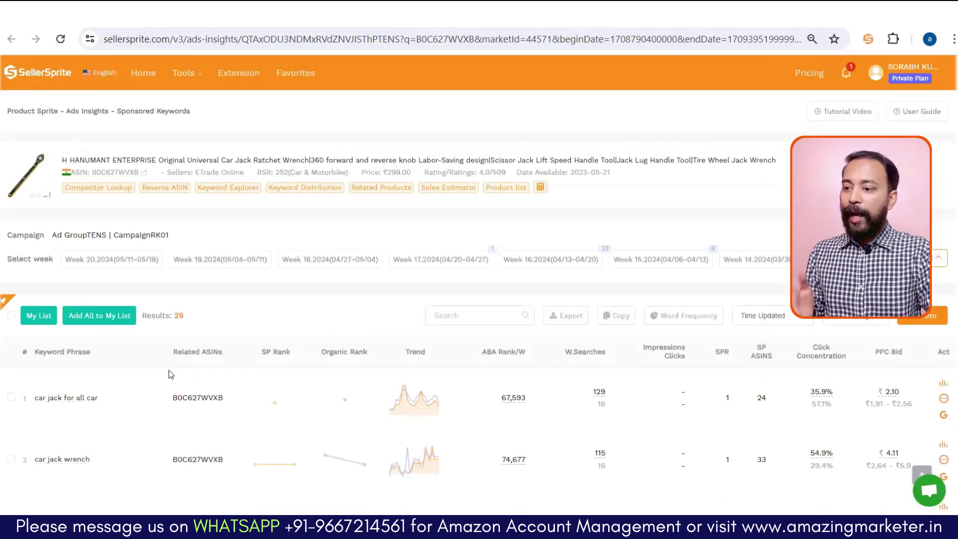
scroll(224, 409, down, 3)
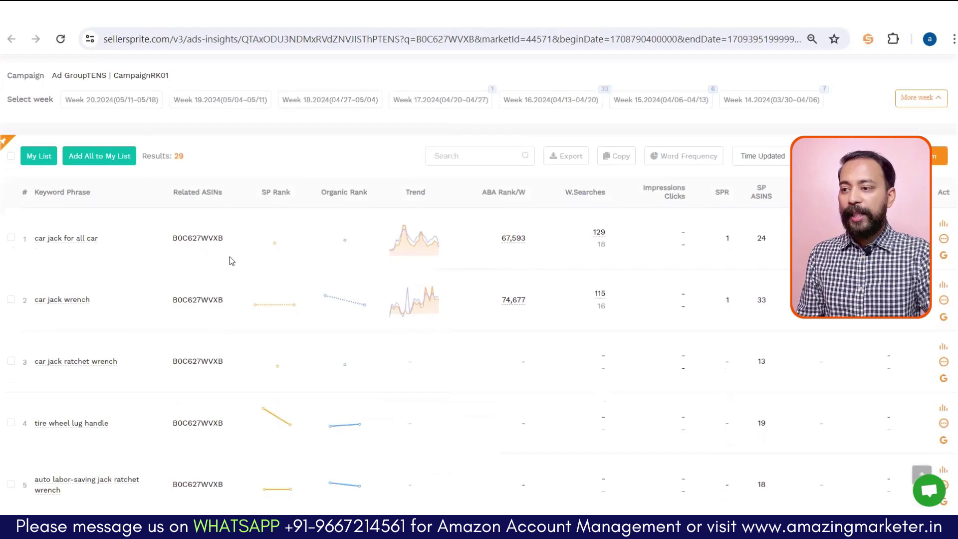
mouse_move(273, 355)
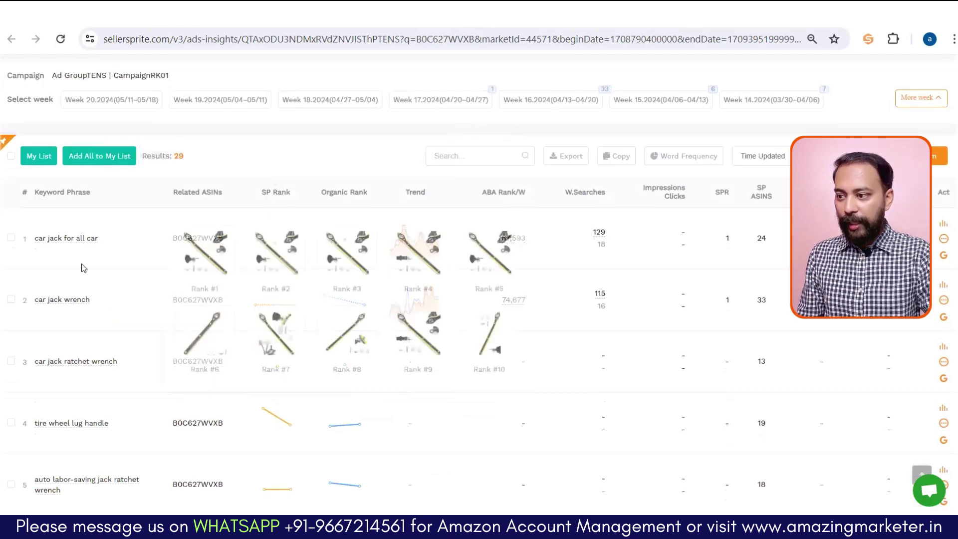
mouse_move(197, 250)
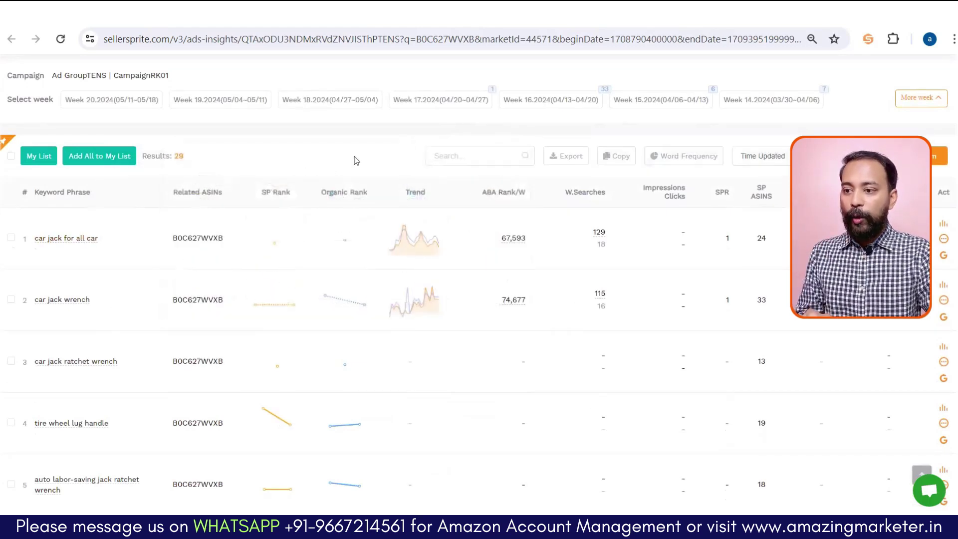